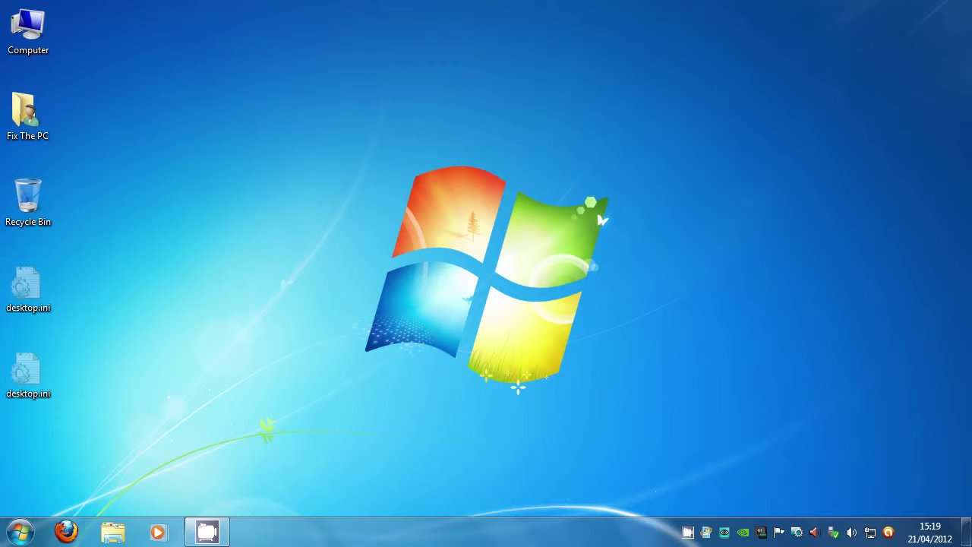
Launch System Configuration with msconfig and show its list of startup items
left_click(19, 532)
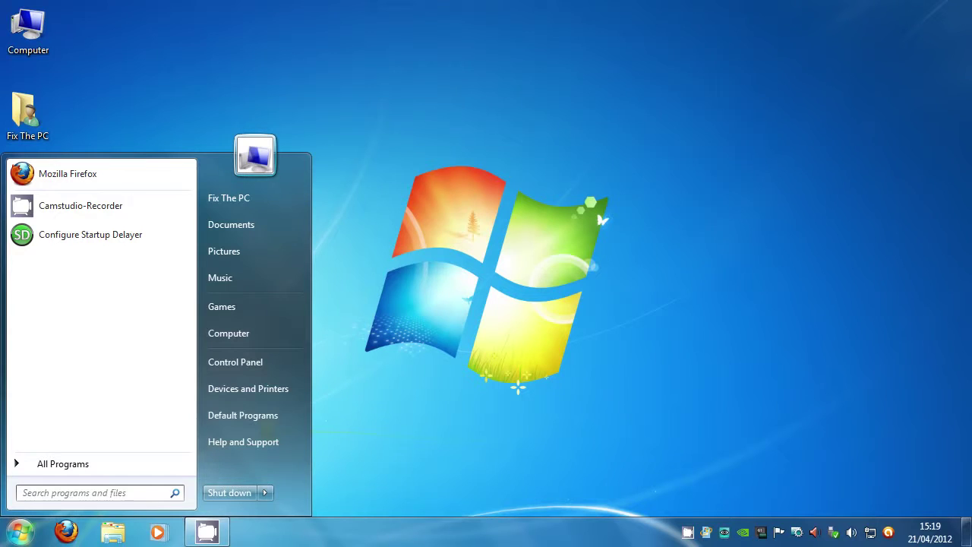
left_click(99, 493)
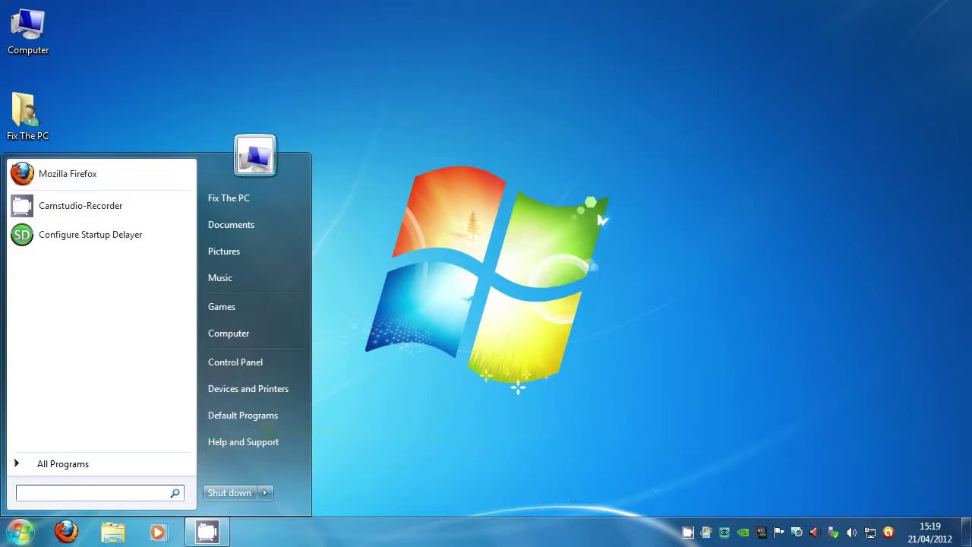
type("msconfig")
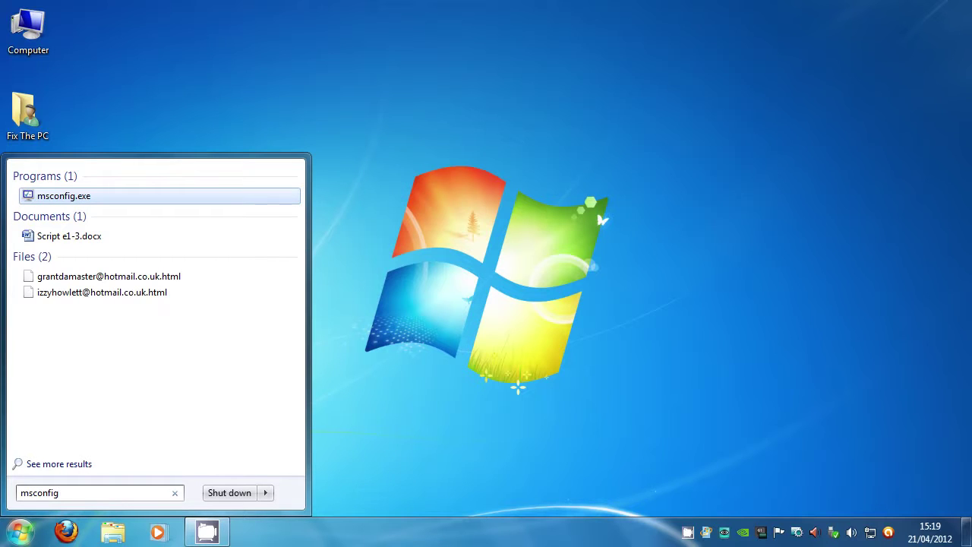
key("Return")
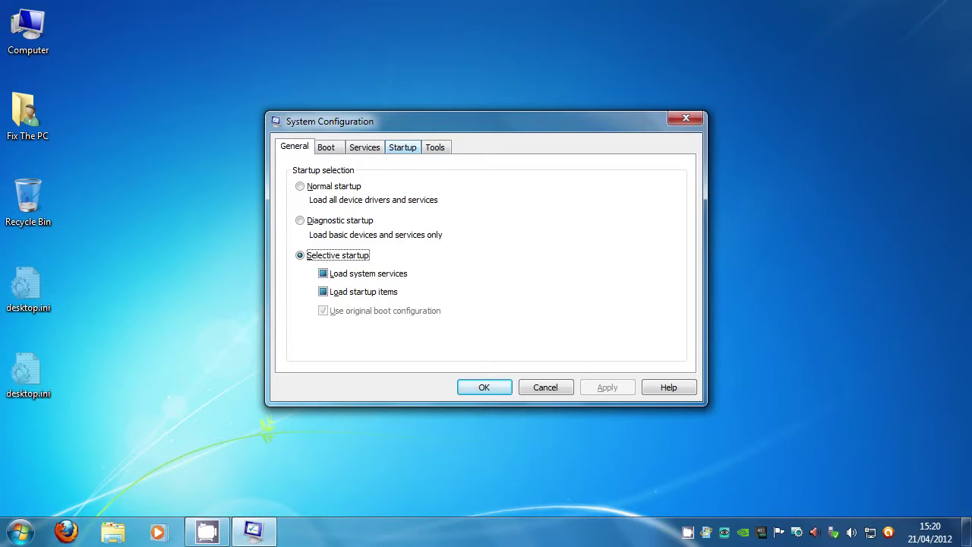
left_click(402, 147)
Examine the whole list of startup items, covering both the enabled entries and the disabled ones
scroll(486, 259, "down", 6)
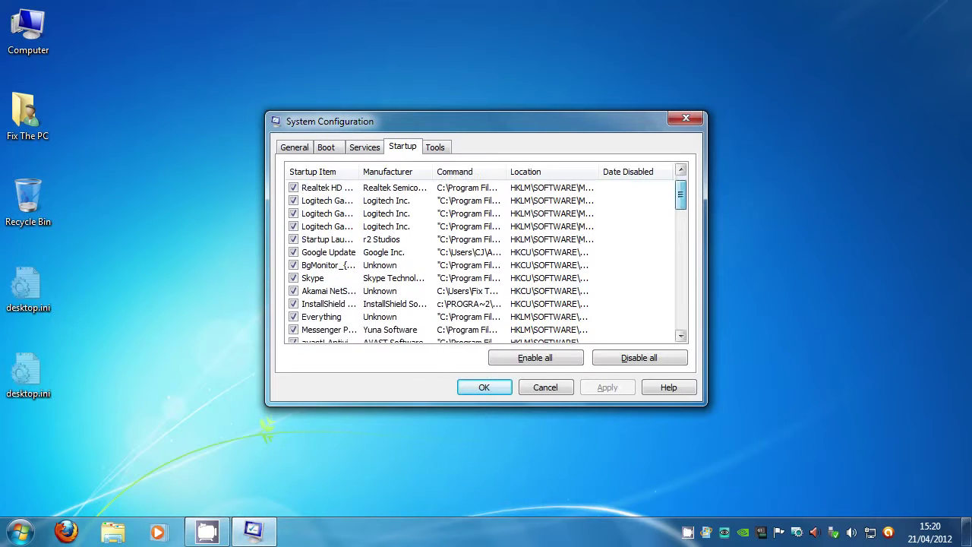
scroll(486, 258, "down", 10)
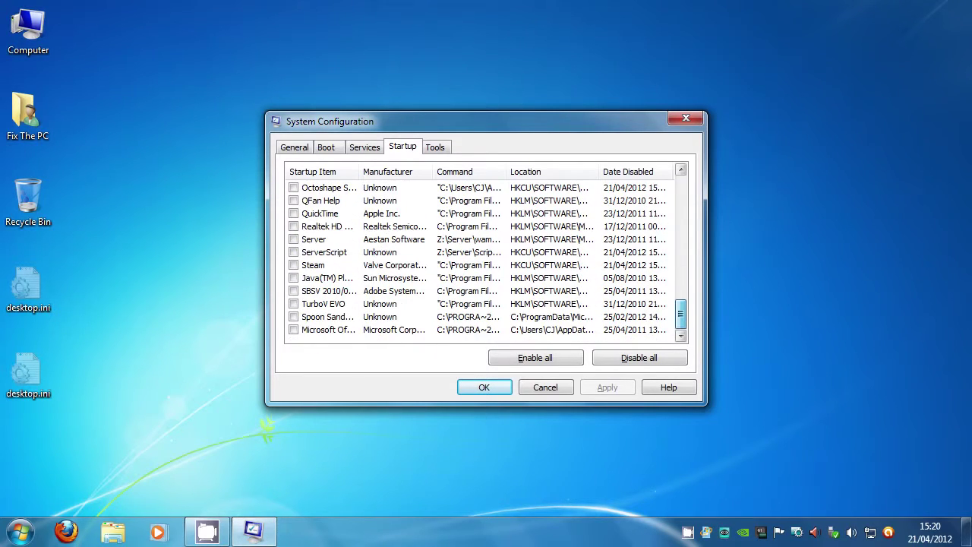
scroll(486, 258, "up", 15)
left_click(327, 188)
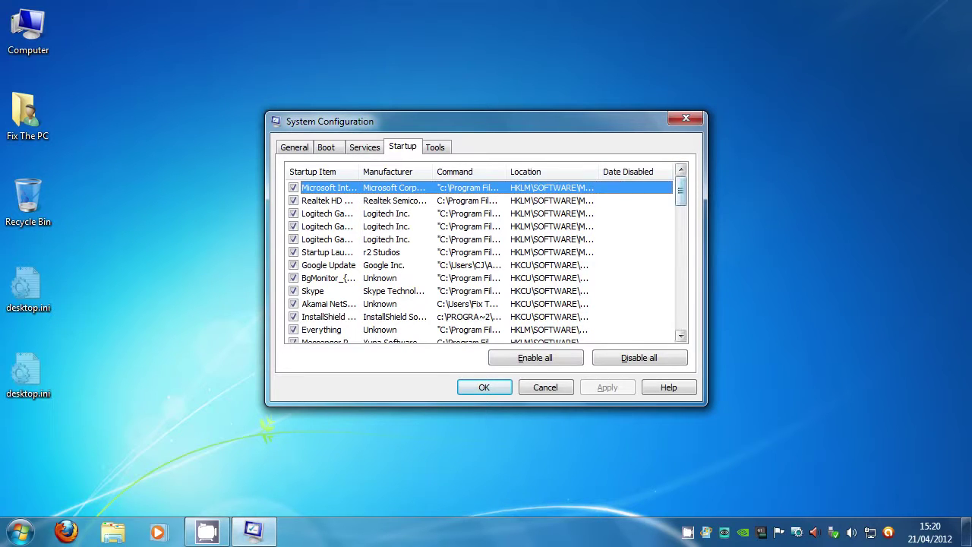
left_click_drag(681, 191, 681, 199)
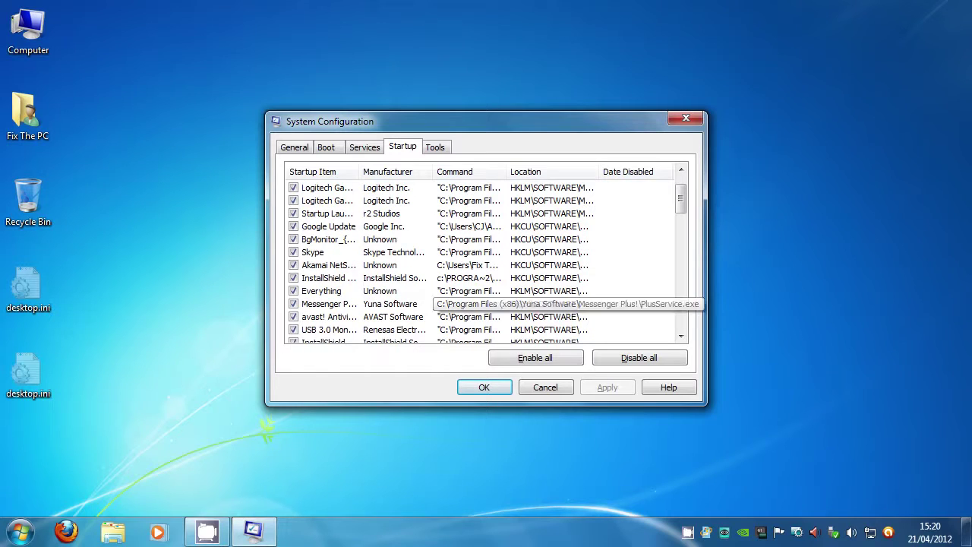
left_click(328, 330)
left_click_drag(680, 199, 681, 190)
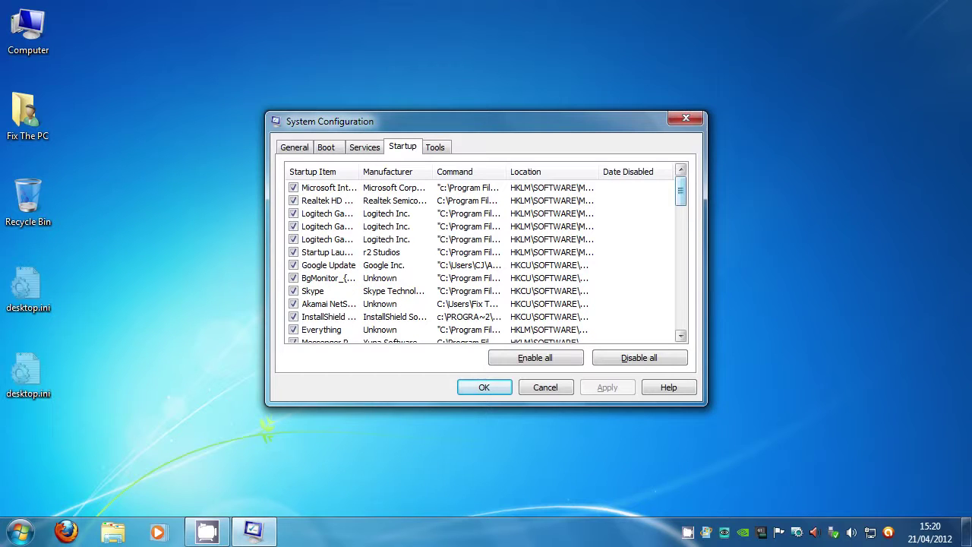
scroll(486, 258, "down", 5)
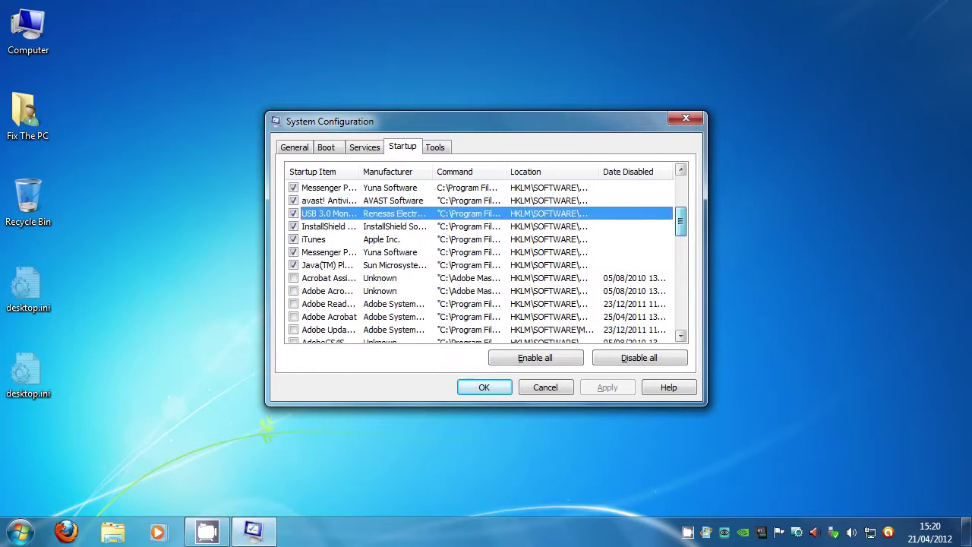
scroll(479, 259, "down", 10)
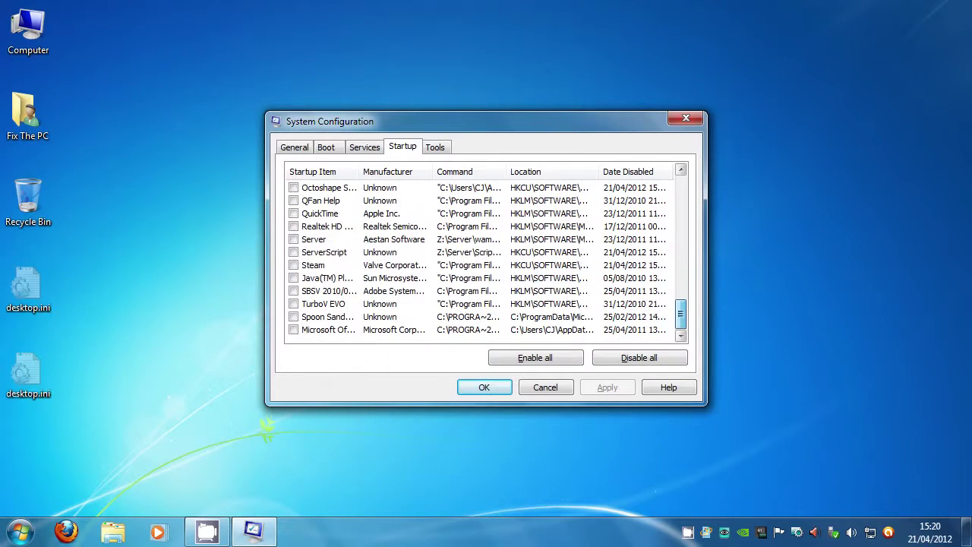
scroll(486, 258, "up", 8)
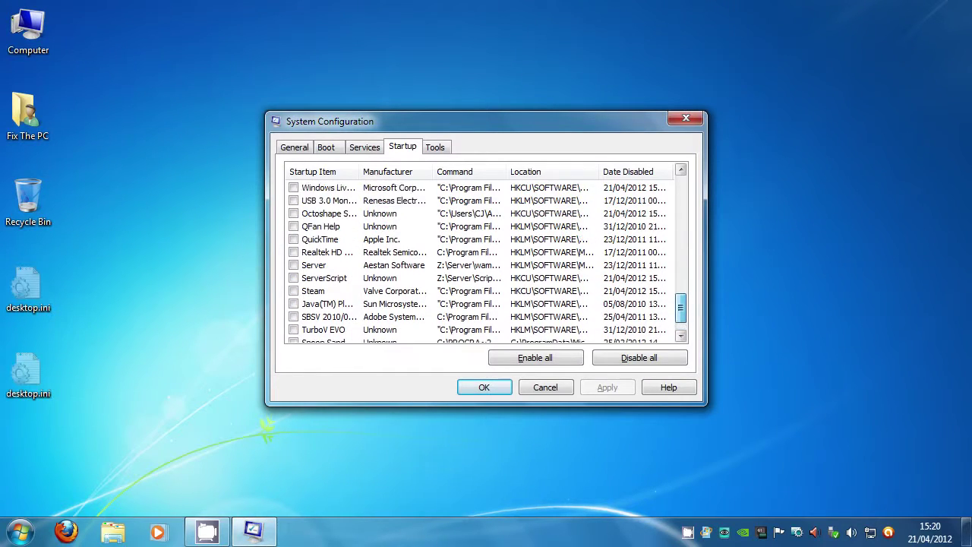
mouse_move(681, 267)
left_mouse_down()
mouse_move(681, 217)
mouse_move(680, 282)
left_mouse_up()
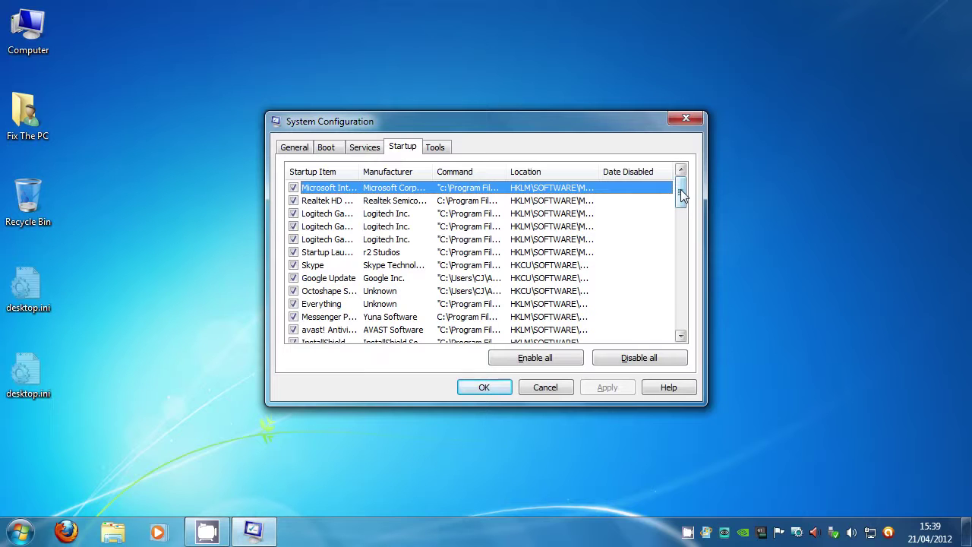
Widen the Startup Item column to show full names, and go through the entries from Realtek HD Audio Manager to Startup Launcher
mouse_move(680, 191)
left_mouse_down()
mouse_move(681, 319)
mouse_move(683, 176)
left_mouse_up()
left_click_drag(359, 172, 422, 171)
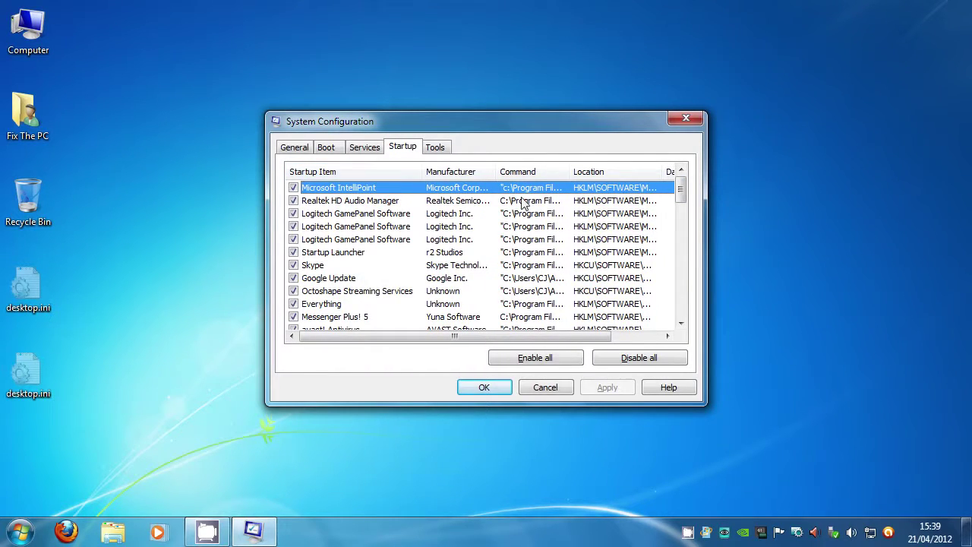
left_click(340, 200)
left_click(406, 215)
left_click(408, 226)
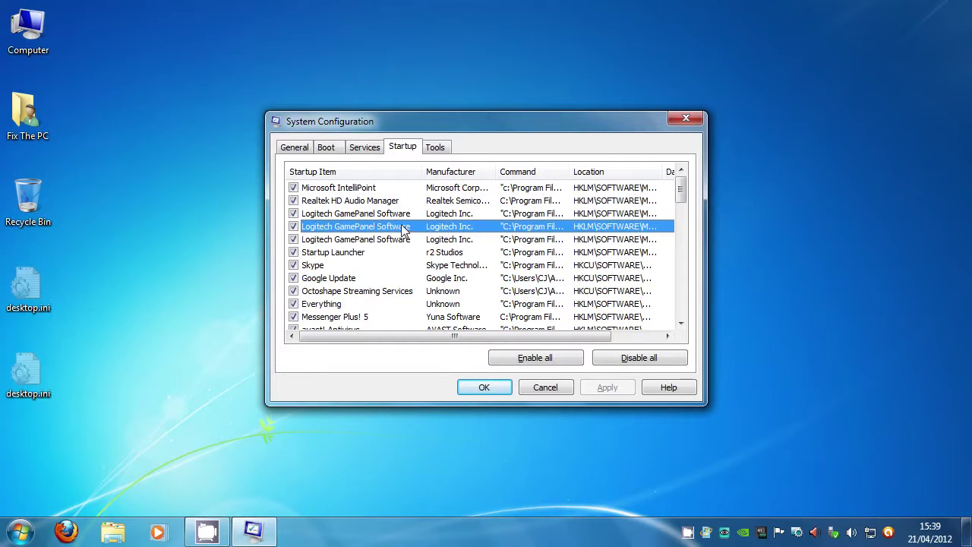
left_click(411, 240)
left_click(407, 257)
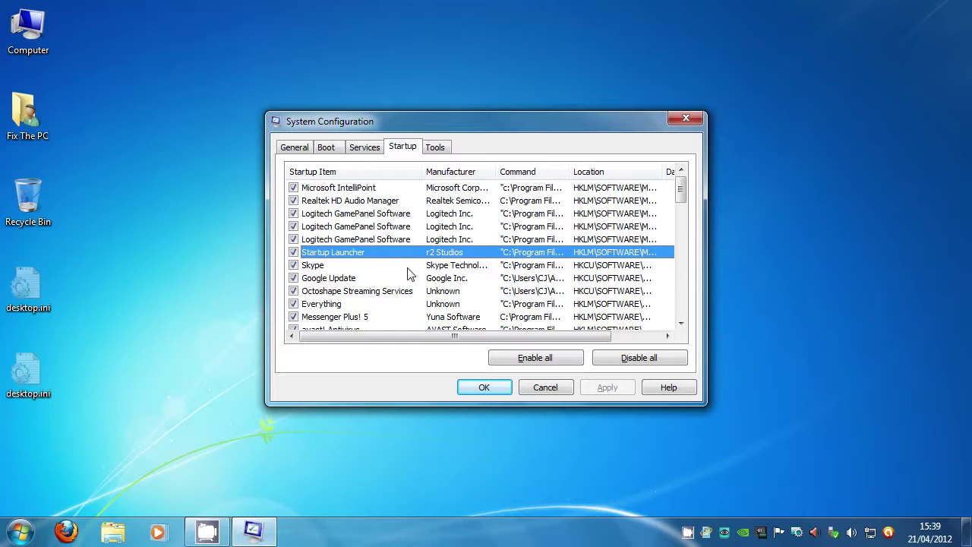
Disable Skype and Octoshape Streaming Services in the startup items
left_click(411, 266)
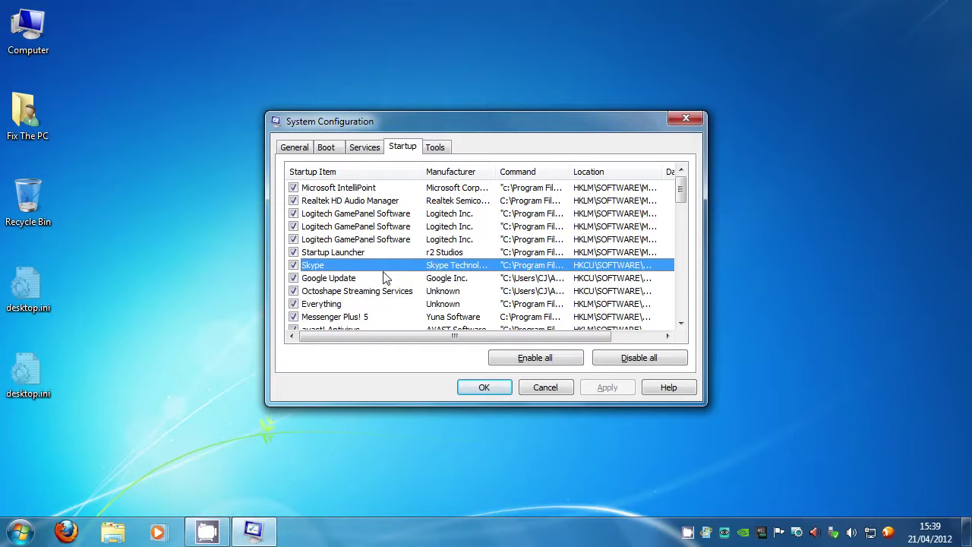
left_click(294, 266)
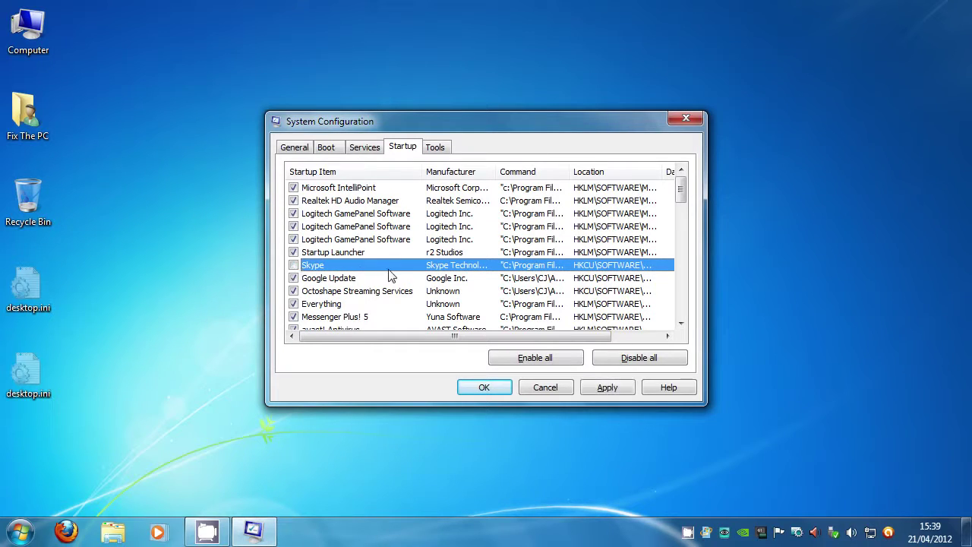
left_click(382, 291)
left_click(294, 291)
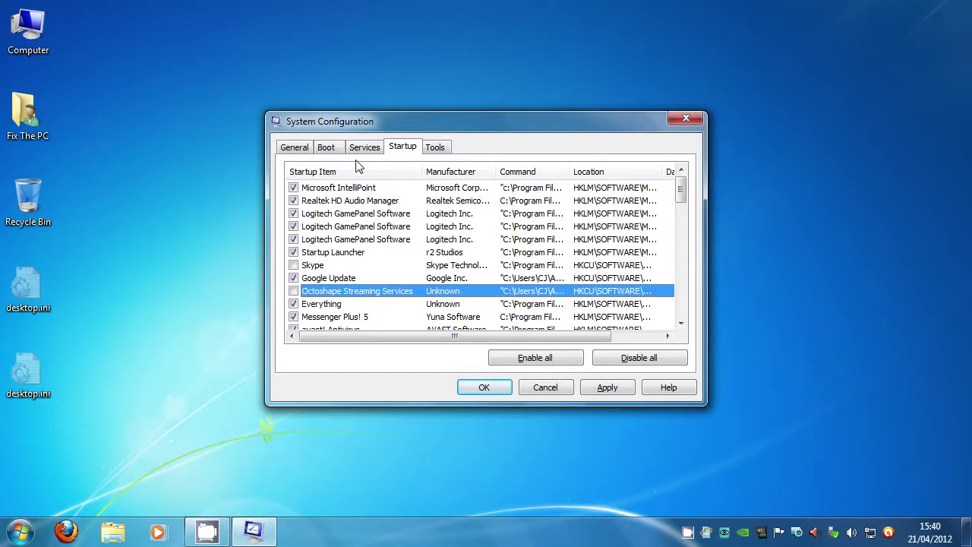
Disable the TurboV EVO and USB 3.0 Monitor startup items
left_click_drag(681, 190, 650, 116)
left_click(507, 319)
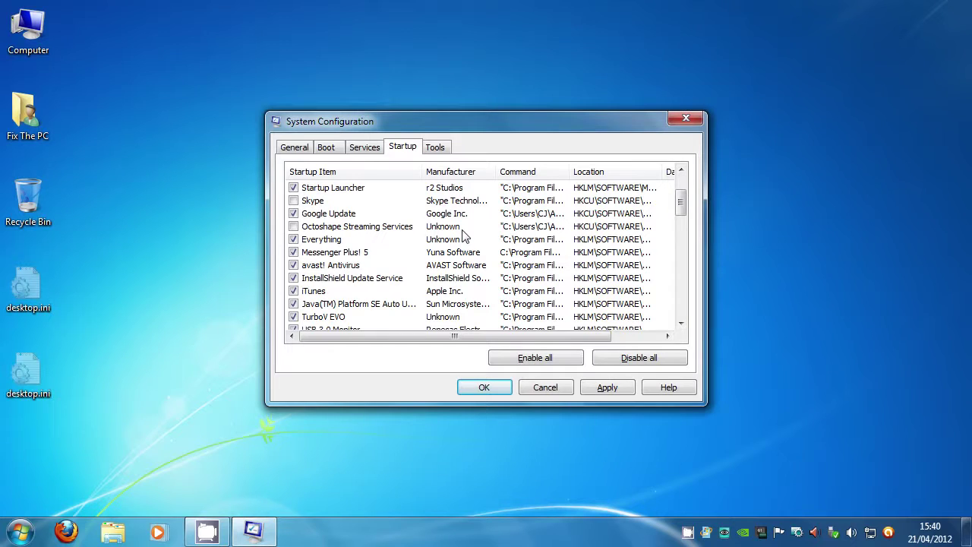
scroll(465, 237, "down", 1)
scroll(465, 237, "up", 3)
scroll(464, 237, "down", 4)
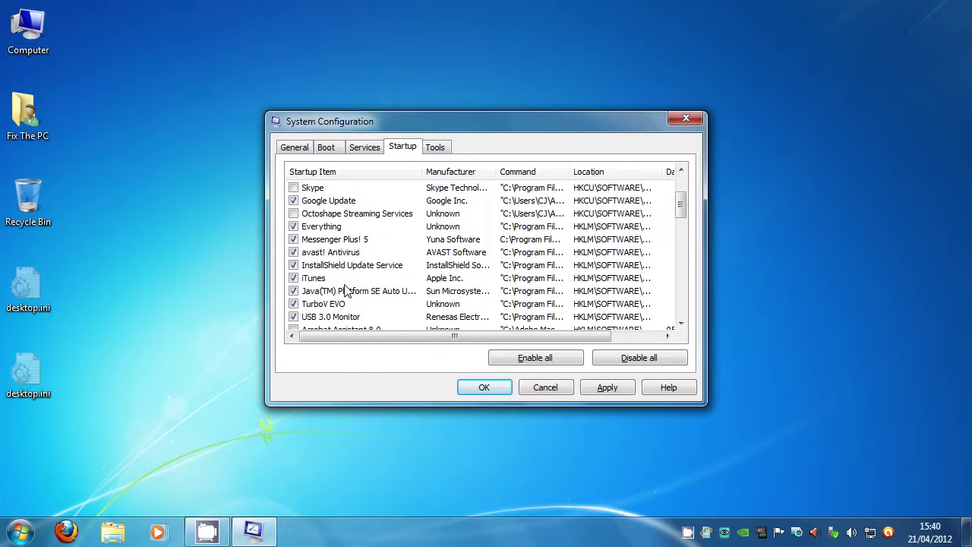
left_click(293, 239)
left_click(293, 226)
Examine the disabled startup items, from the Adobe entries down to iTunes
left_click(343, 268)
scroll(349, 290, "down", 1)
left_click(342, 266)
left_click(339, 255)
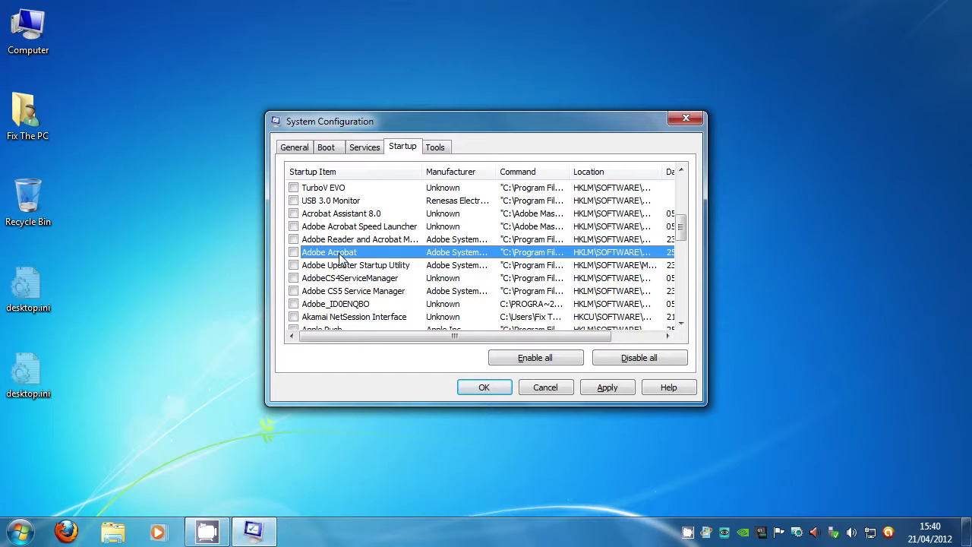
left_click(319, 240)
left_click(293, 252)
left_click(404, 258)
left_click_drag(680, 220, 684, 289)
left_click(322, 225)
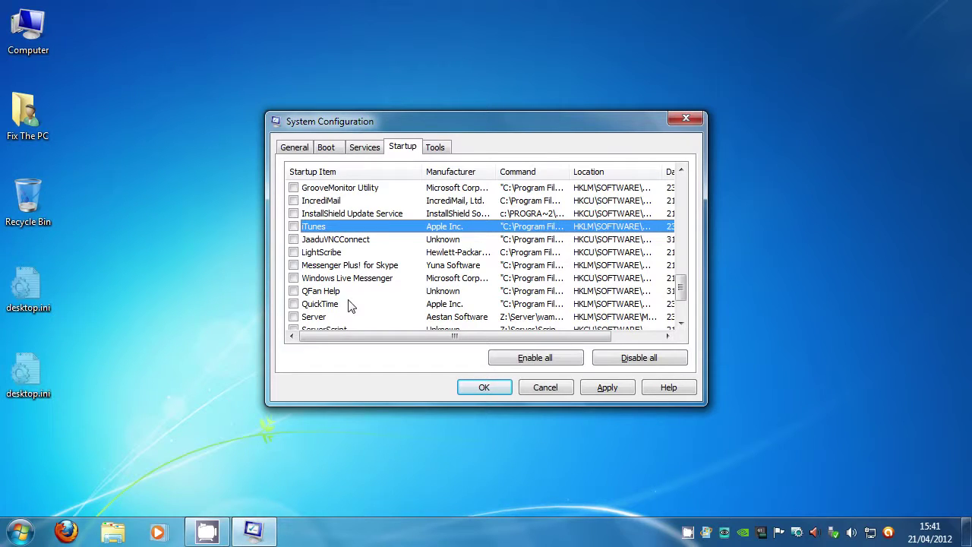
Apply the startup item changes and select the Octoshape Streaming Services entry
left_click_drag(682, 287, 682, 175)
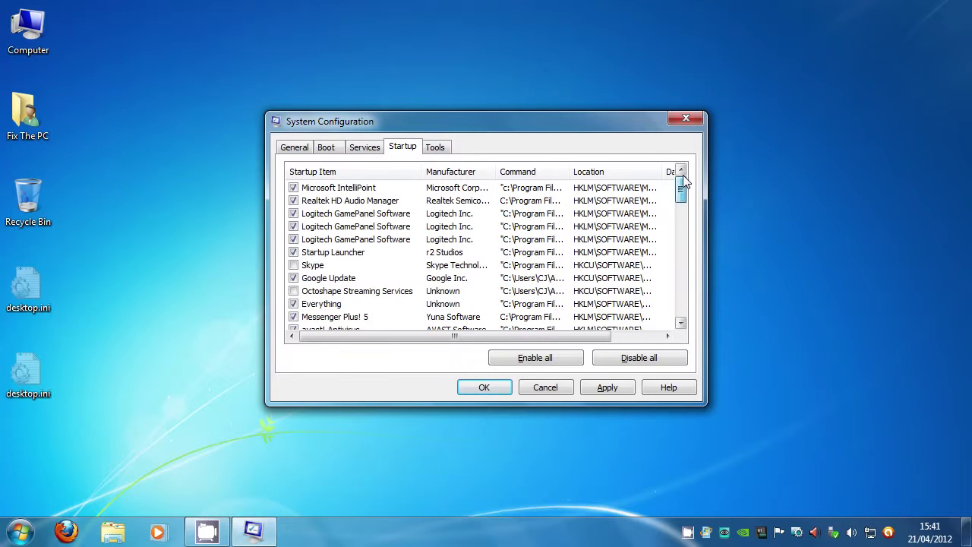
left_click(608, 387)
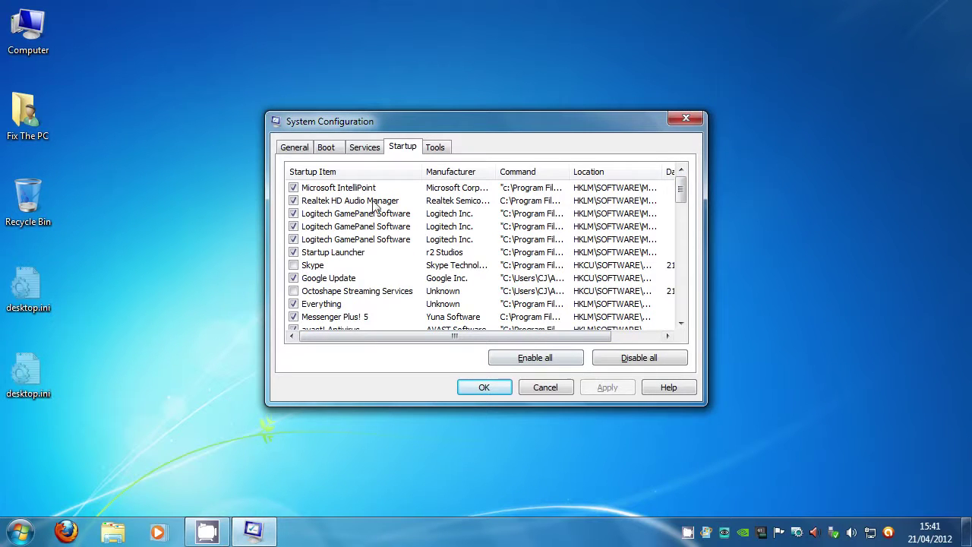
scroll(365, 262, "down", 1)
left_click(365, 262)
left_click(371, 252)
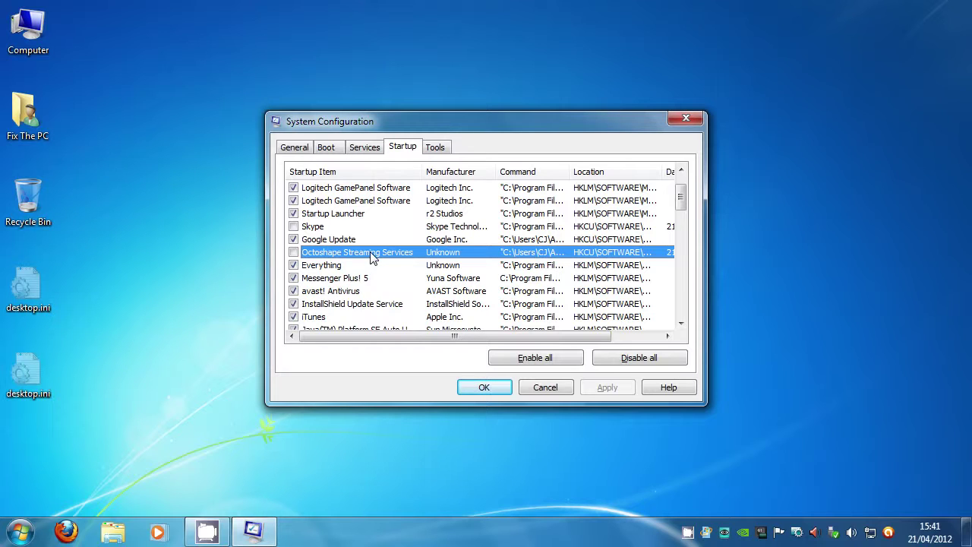
Look at the services list, then return to the startup items and select Google Update
left_click(368, 149)
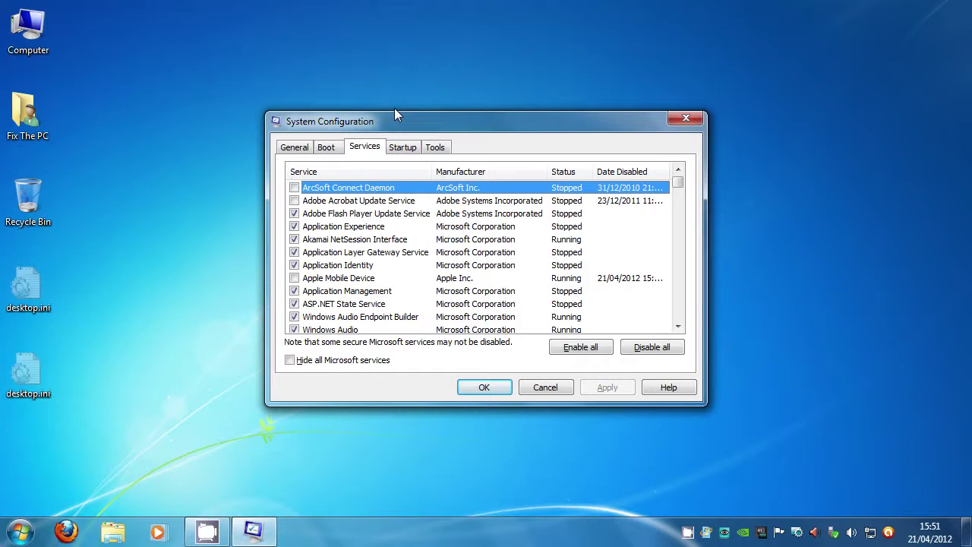
left_click(404, 148)
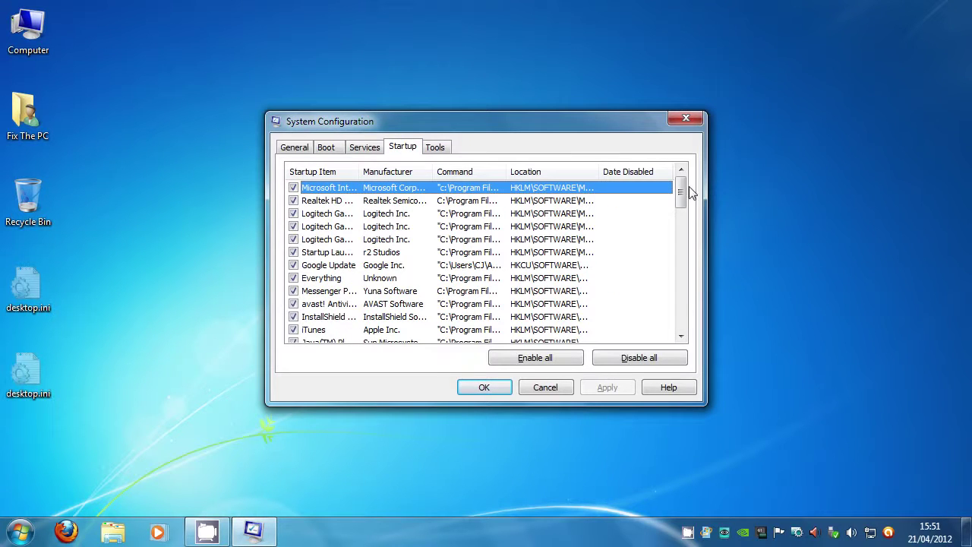
mouse_move(680, 190)
left_mouse_down()
mouse_move(681, 275)
mouse_move(680, 176)
left_mouse_up()
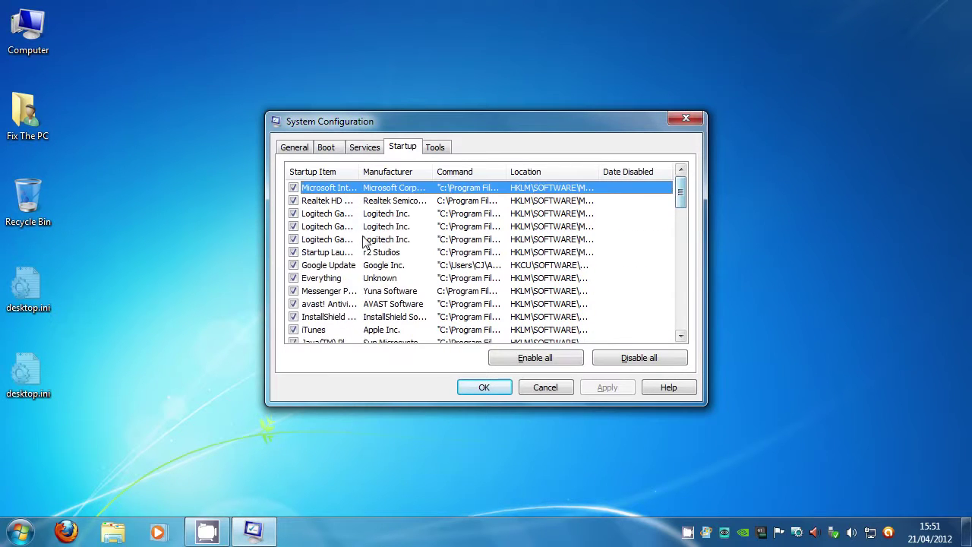
left_click(331, 265)
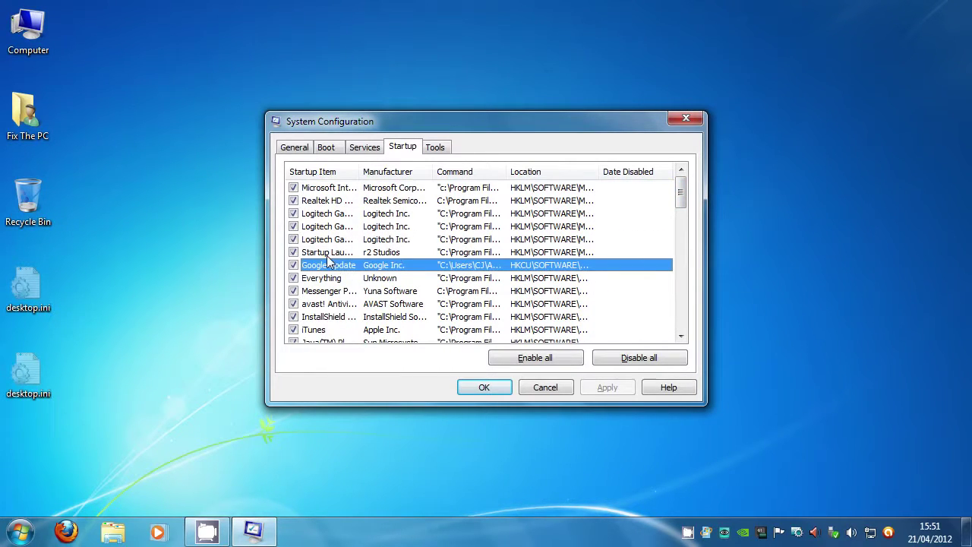
Find the Google update entries in the services list and select all three of them
left_click(365, 147)
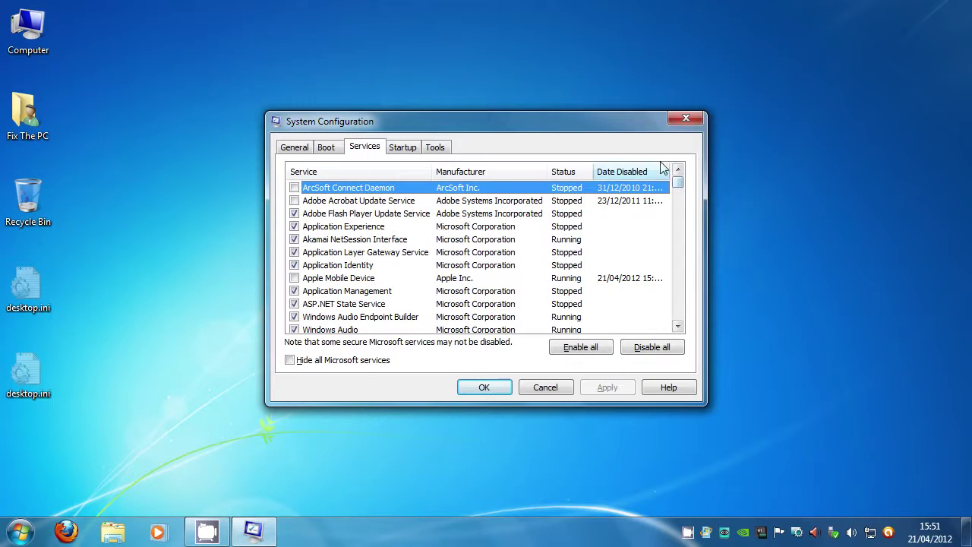
left_click_drag(679, 186, 679, 217)
left_click(334, 257)
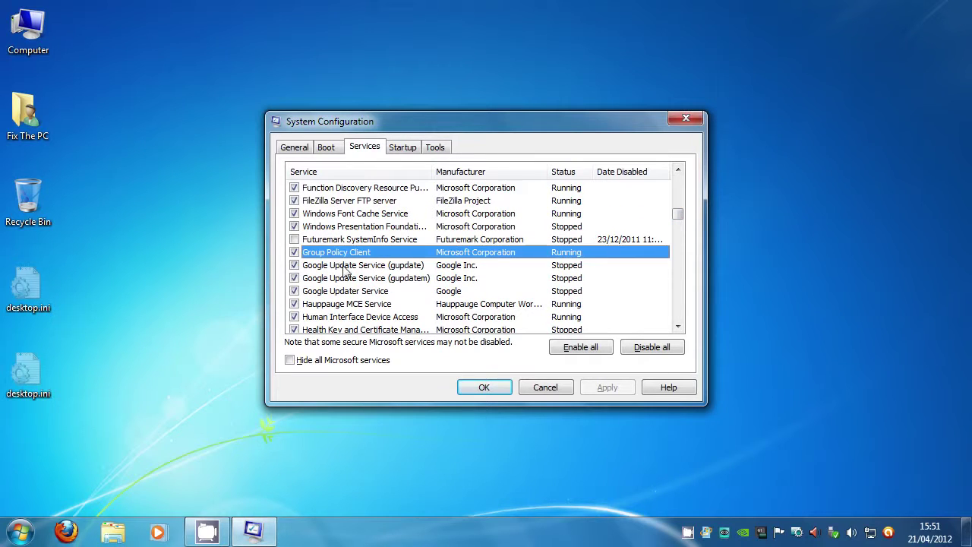
left_click(347, 267)
left_click(349, 297, "shift")
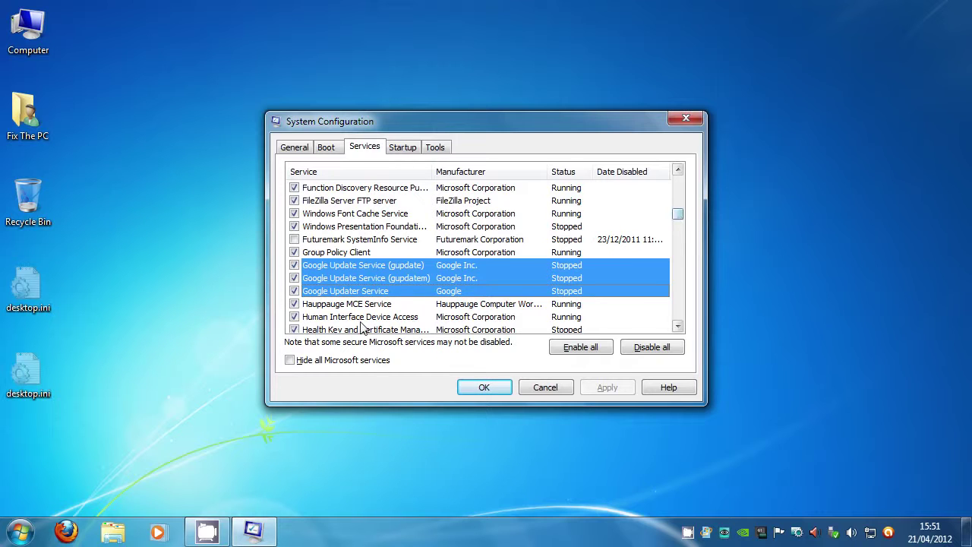
Review the services earlier in the list and select BitLocker Drive Encryption Service
left_click(383, 231)
scroll(600, 265, "up", 7)
left_click(454, 256)
scroll(448, 255, "up", 2)
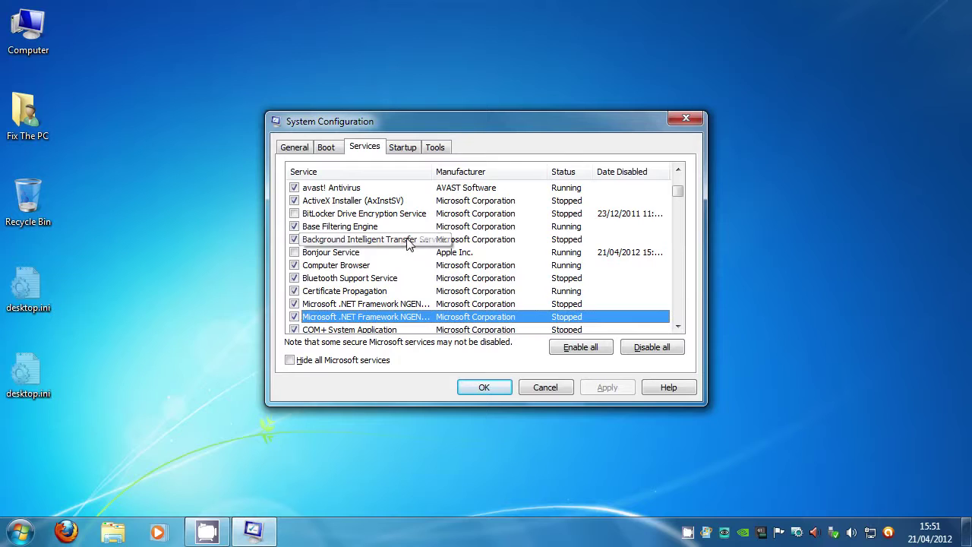
left_click(407, 213)
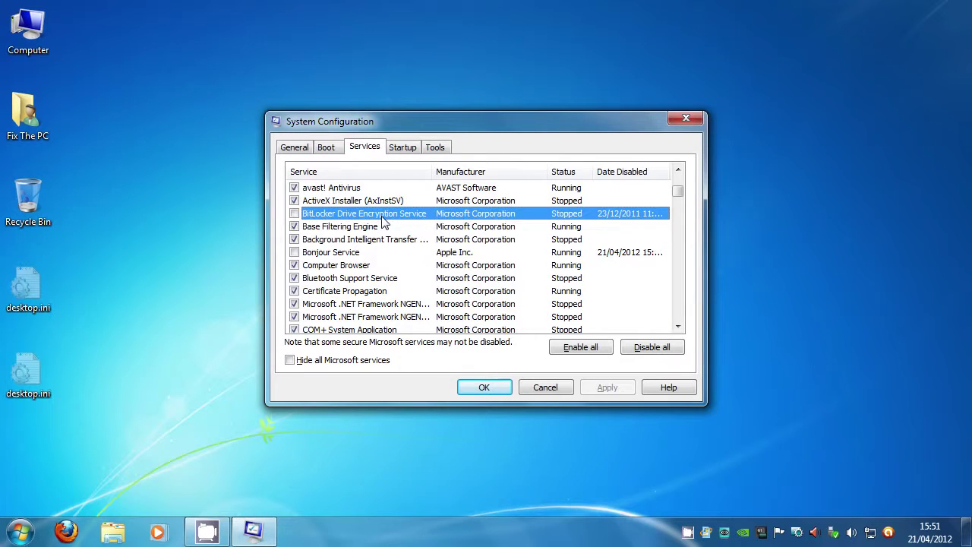
Select Bluetooth Support Service and hide all Microsoft services from the services list
left_click(345, 278)
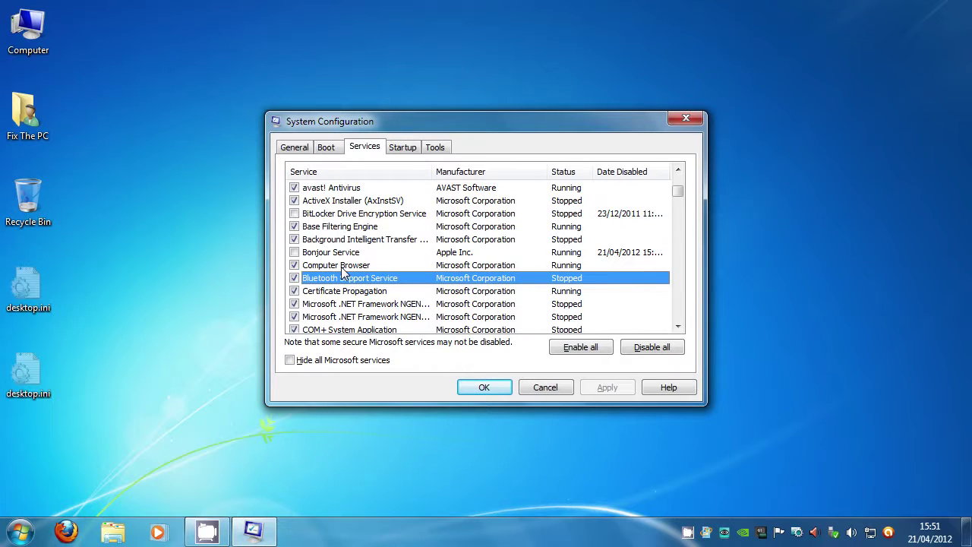
left_click(312, 362)
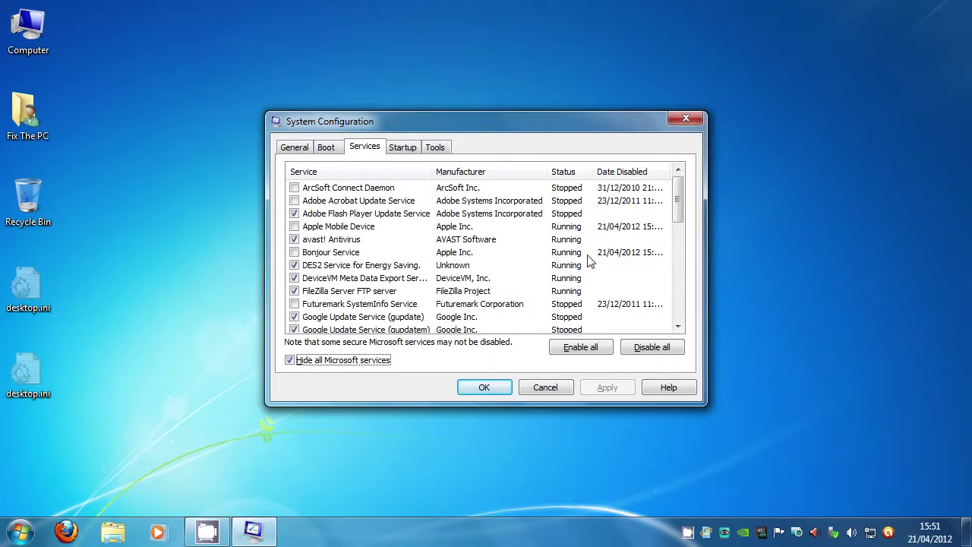
mouse_move(680, 190)
left_mouse_down()
mouse_move(678, 304)
mouse_move(671, 178)
left_mouse_up()
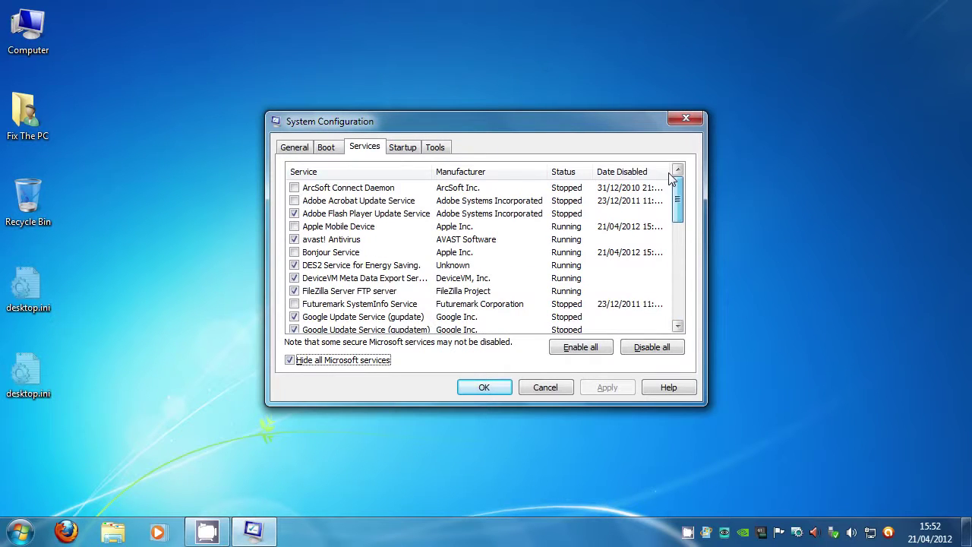
Review the remaining third-party services, selecting Adobe Acrobat Update Service, and confirm the System Configuration settings
left_click(316, 191)
left_click(328, 202)
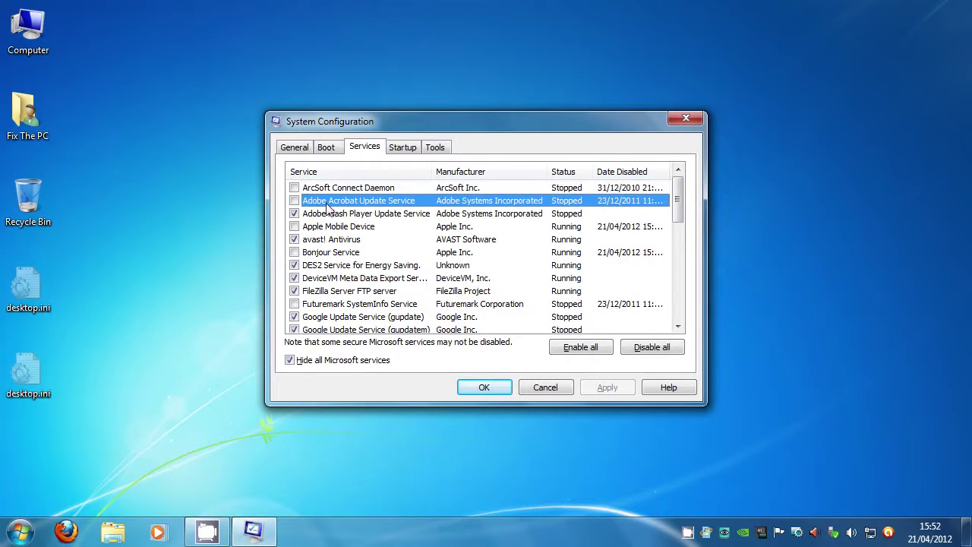
left_click_drag(677, 195, 682, 259)
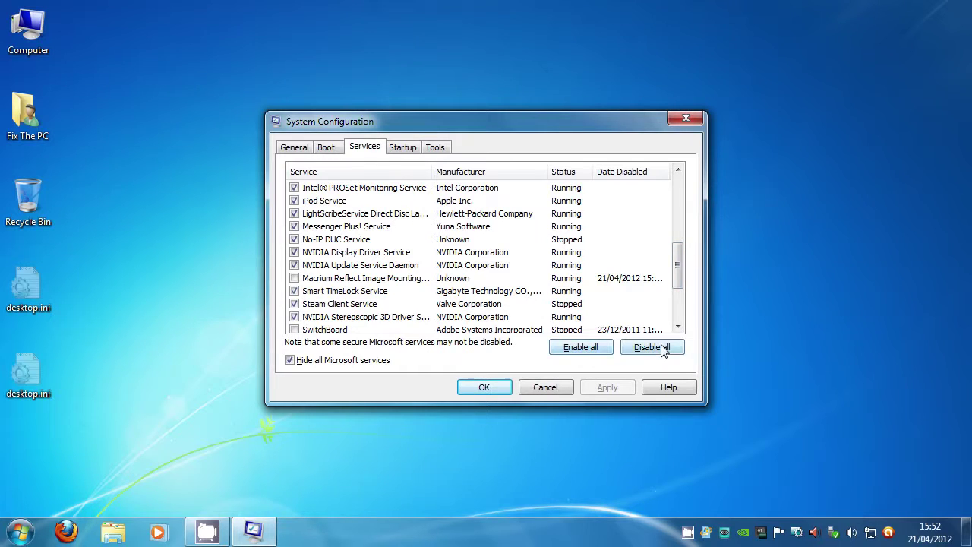
left_click_drag(676, 278, 693, 205)
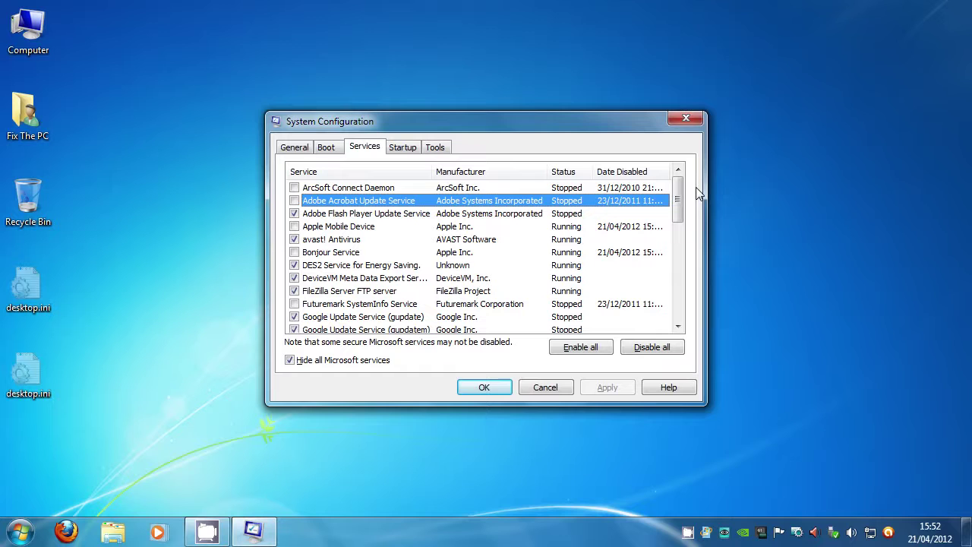
left_click(492, 385)
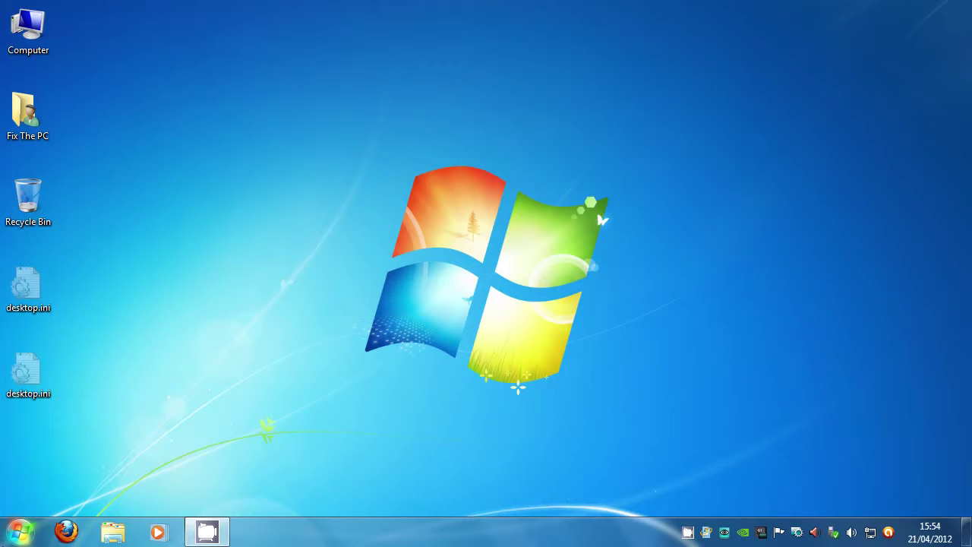
Open Startup Delayer and select IntelliPoint to view its delay options
key("super")
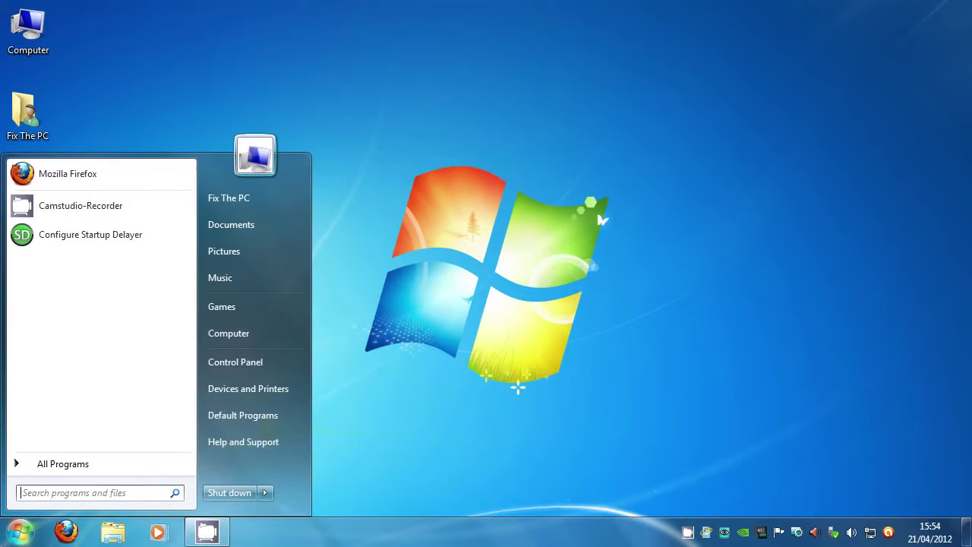
left_click(108, 235)
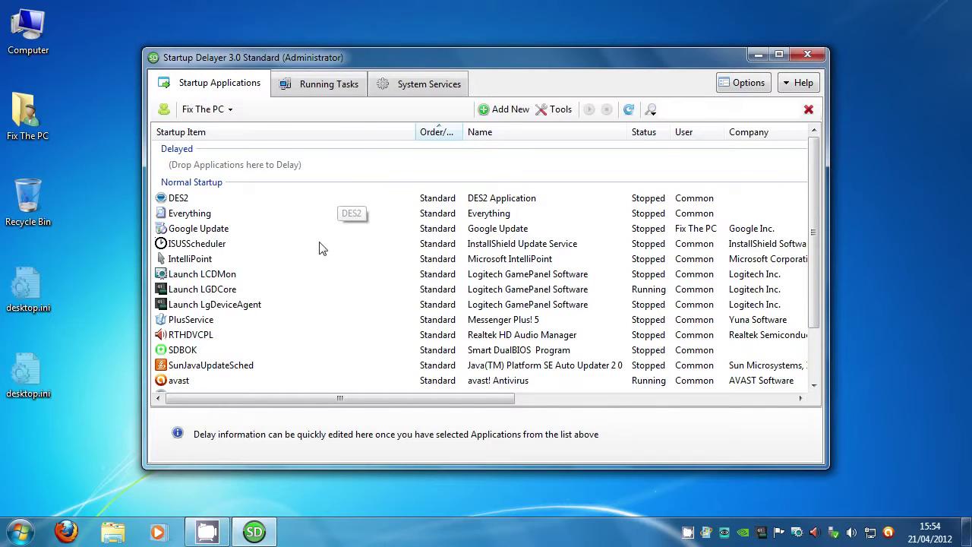
left_click(311, 259)
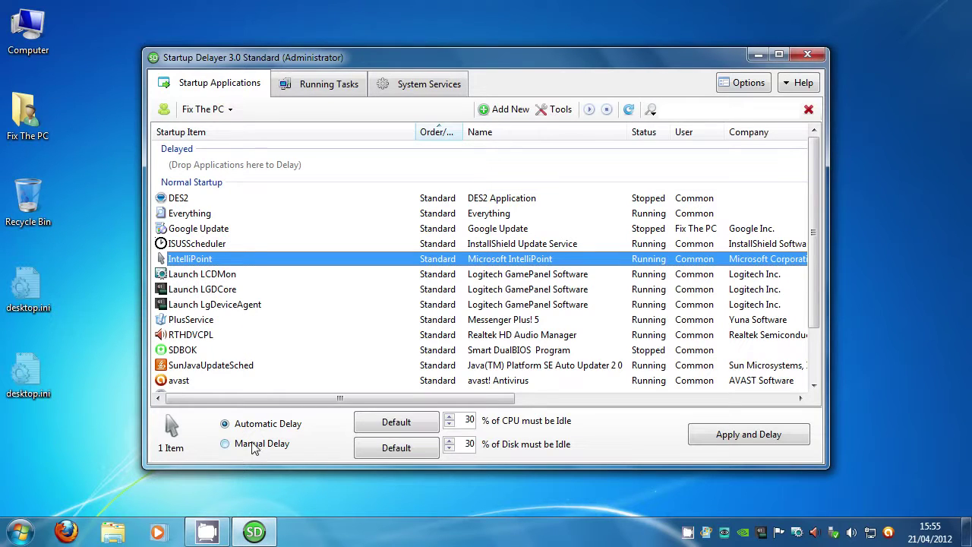
Choose a manual delay of 3 minutes for Google Update and close Startup Delayer without applying it
left_click(230, 229)
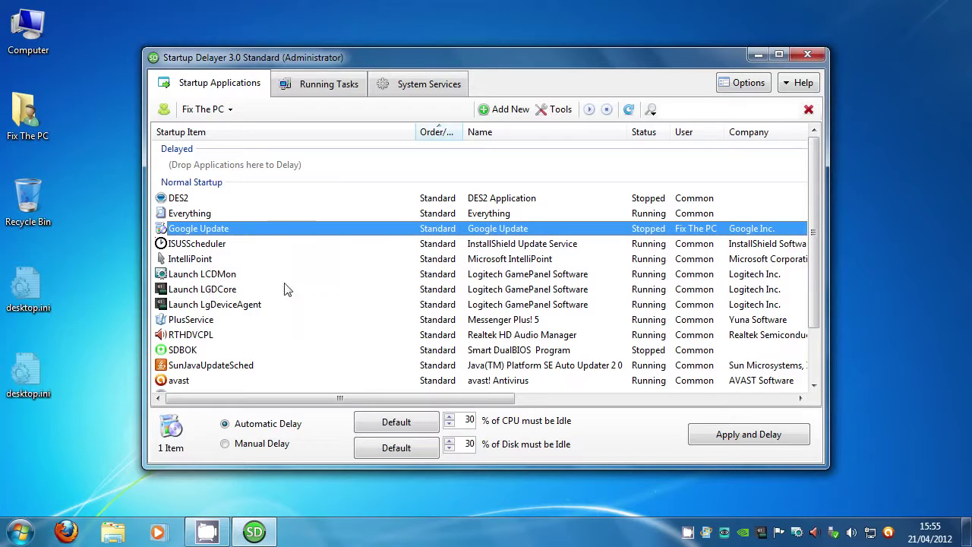
left_click(249, 447)
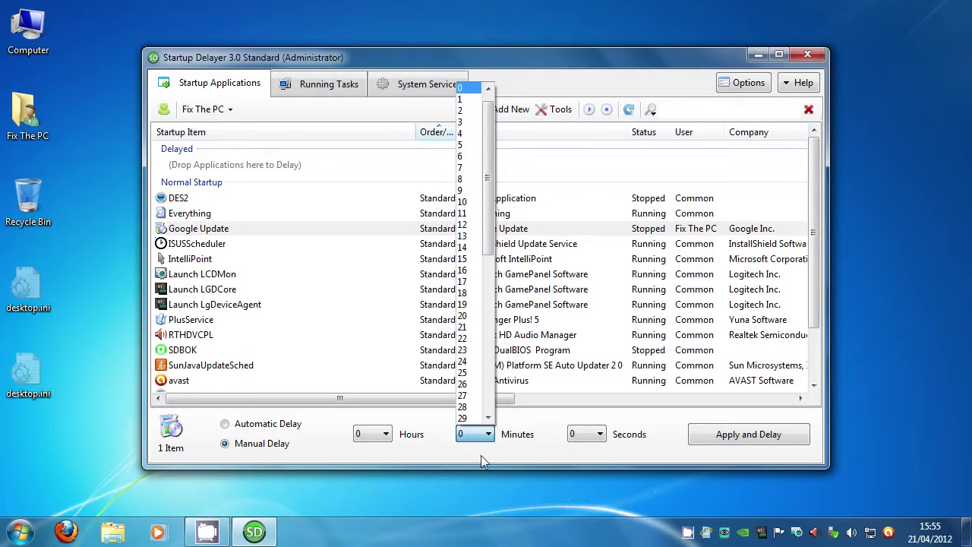
left_click(476, 122)
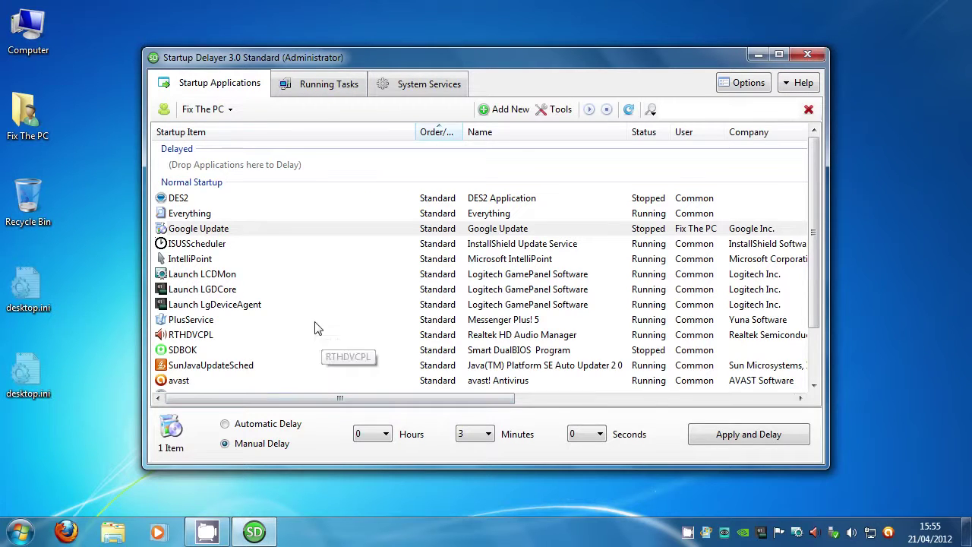
left_click(807, 56)
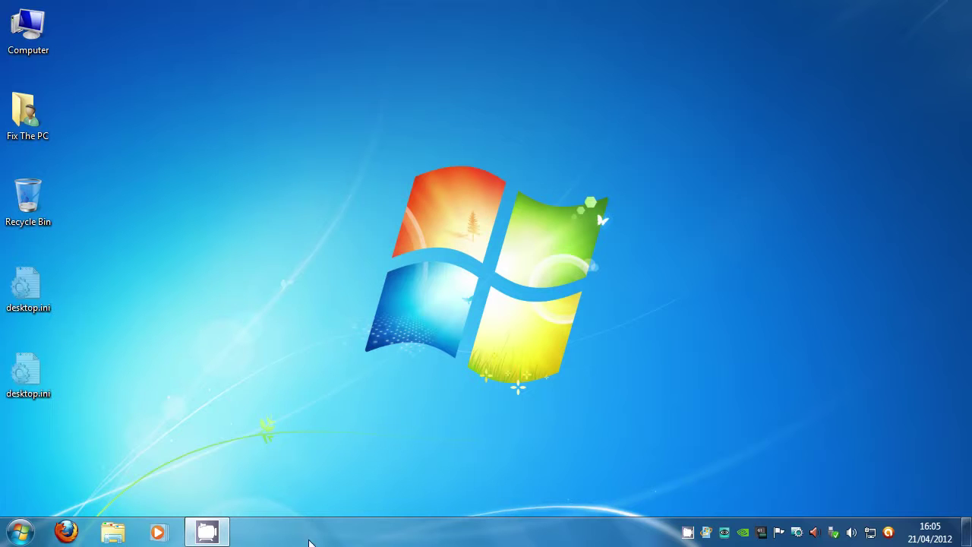
left_click(21, 533)
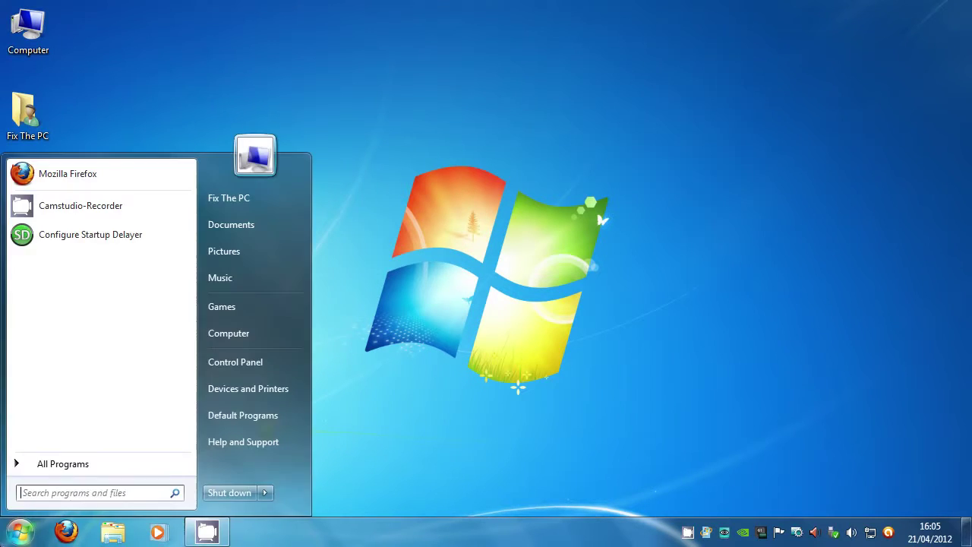
left_click(471, 319)
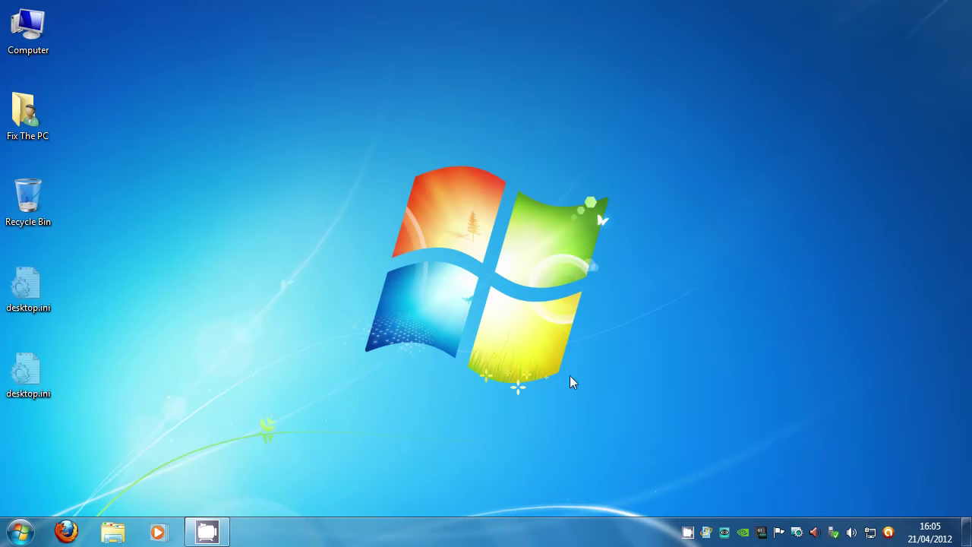
left_click_drag(647, 423, 347, 139)
Open the desktop's Personalization settings and apply the Windows 7 Basic theme
right_click(361, 240)
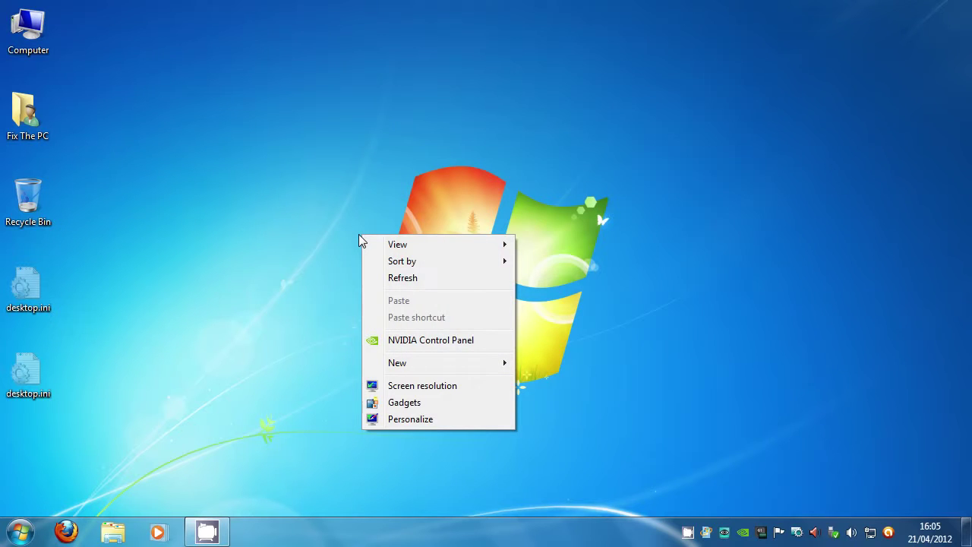
left_click(412, 422)
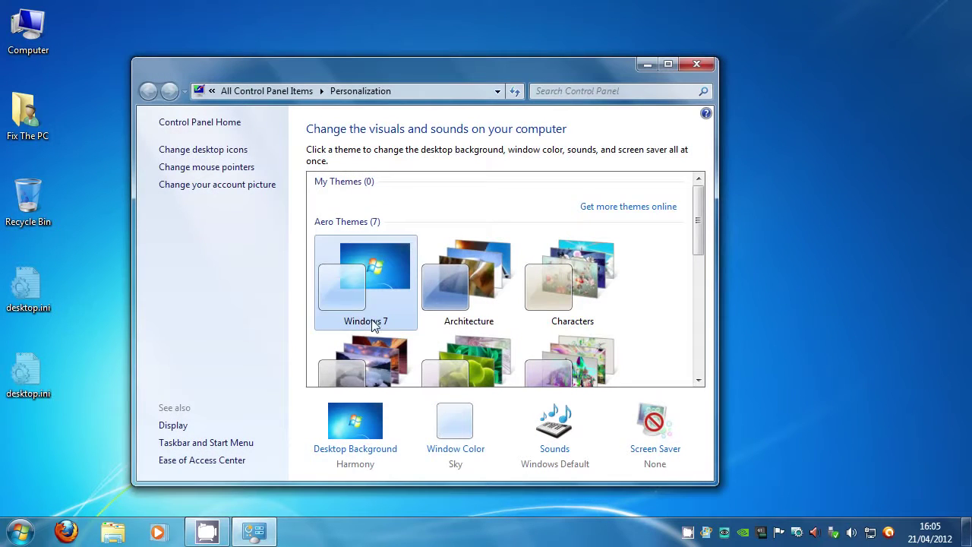
left_click_drag(699, 221, 690, 330)
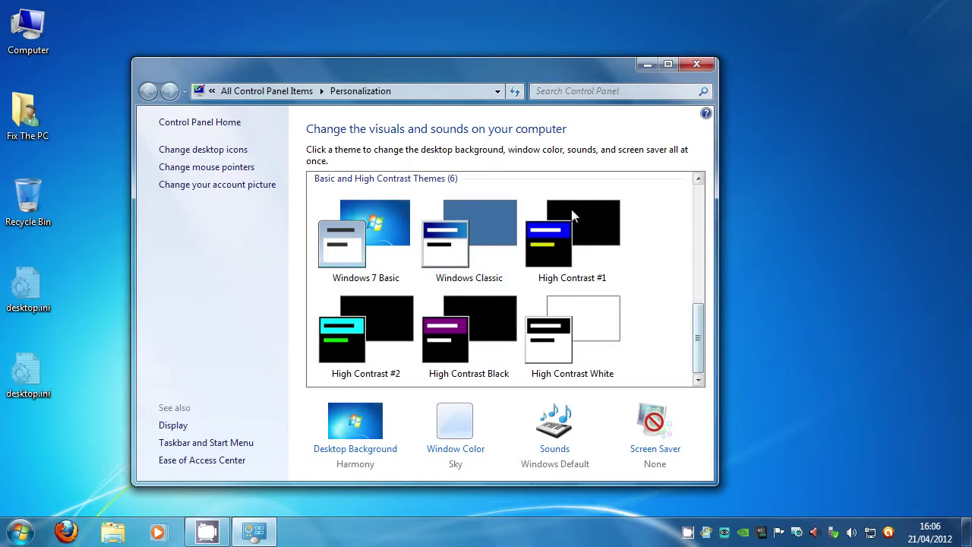
left_click_drag(170, 69, 236, 75)
left_click(475, 234)
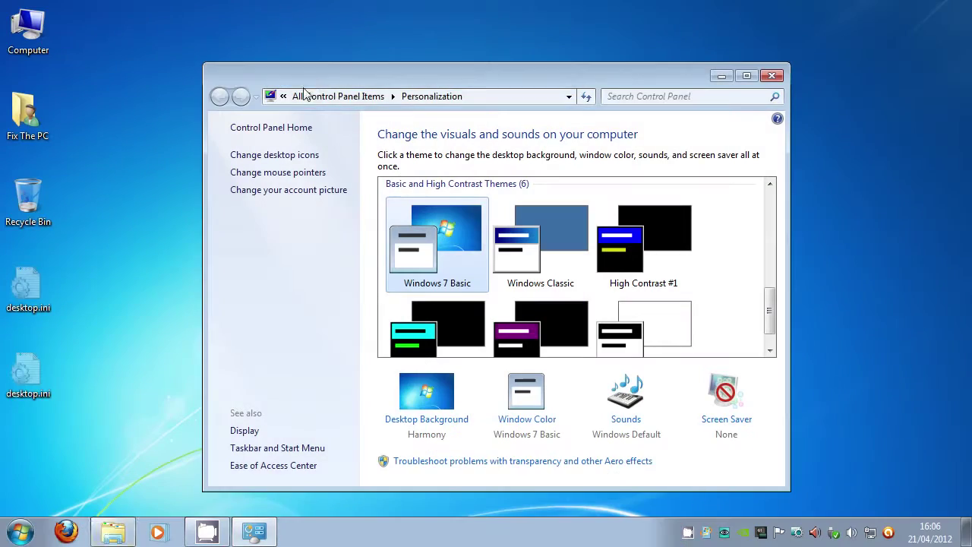
Apply the Windows Classic theme and close the Personalization window
left_click_drag(453, 74, 385, 60)
key("Right")
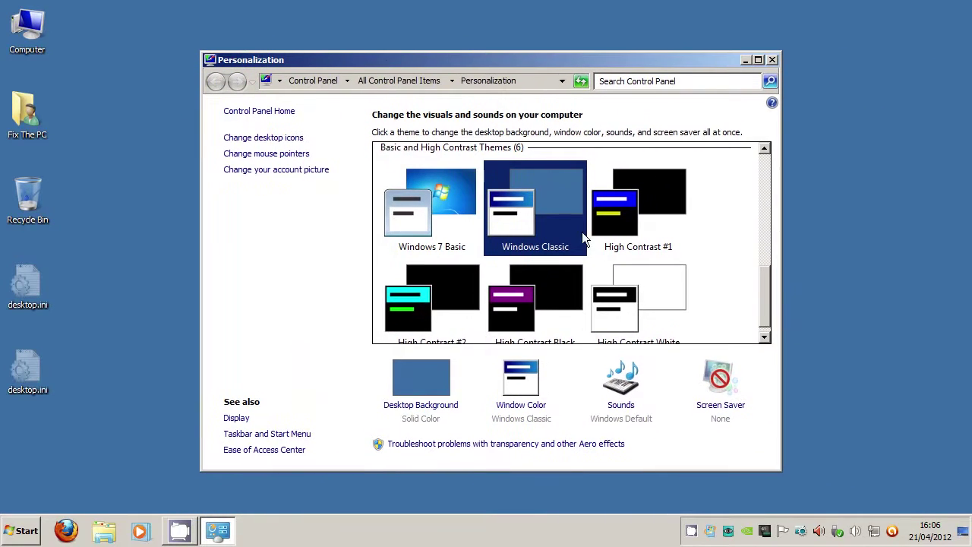
left_click(772, 60)
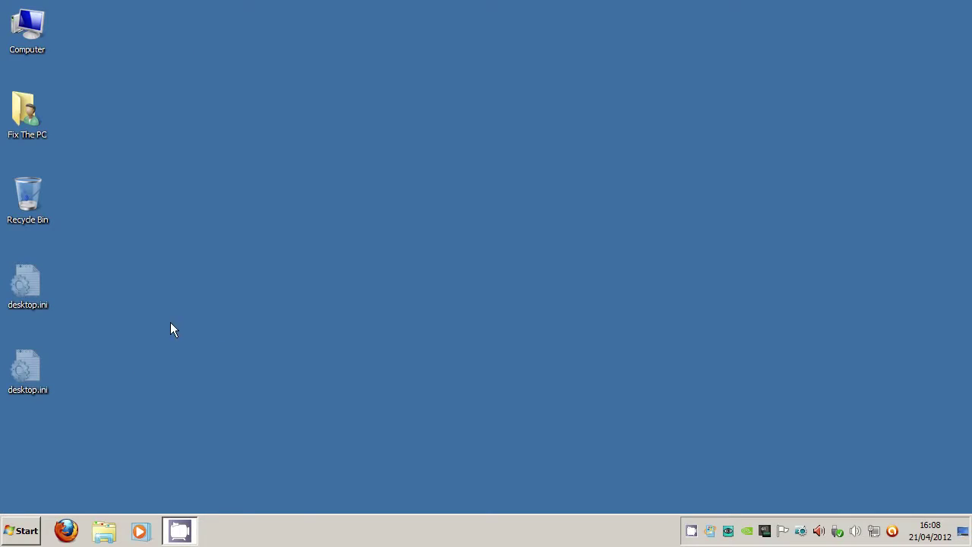
Open Folder Options from the Documents library to review the general settings, and close both windows
left_click(23, 531)
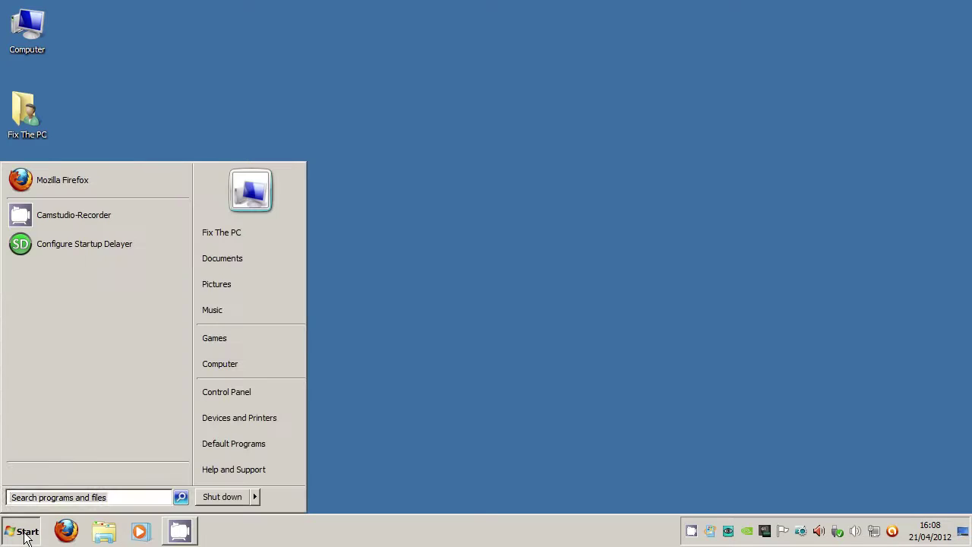
left_click(236, 258)
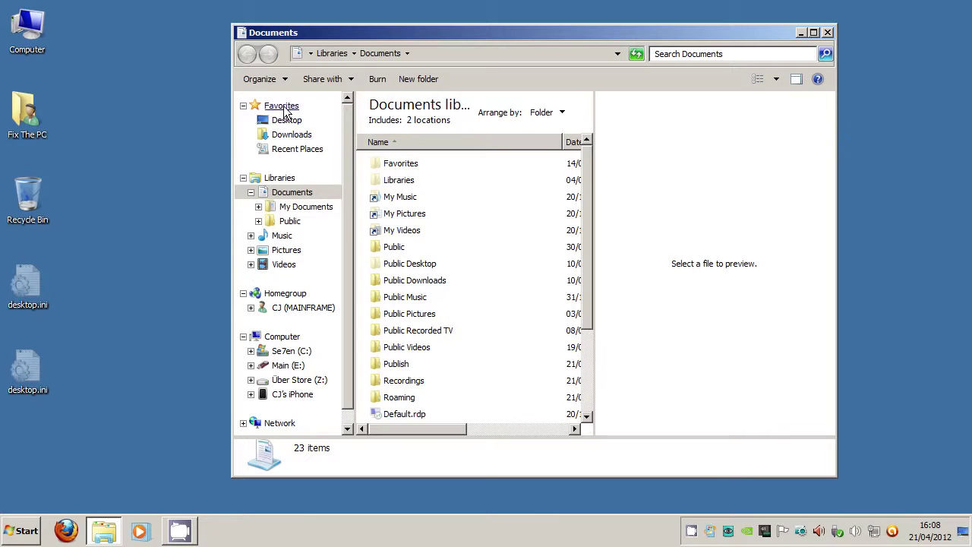
key("alt")
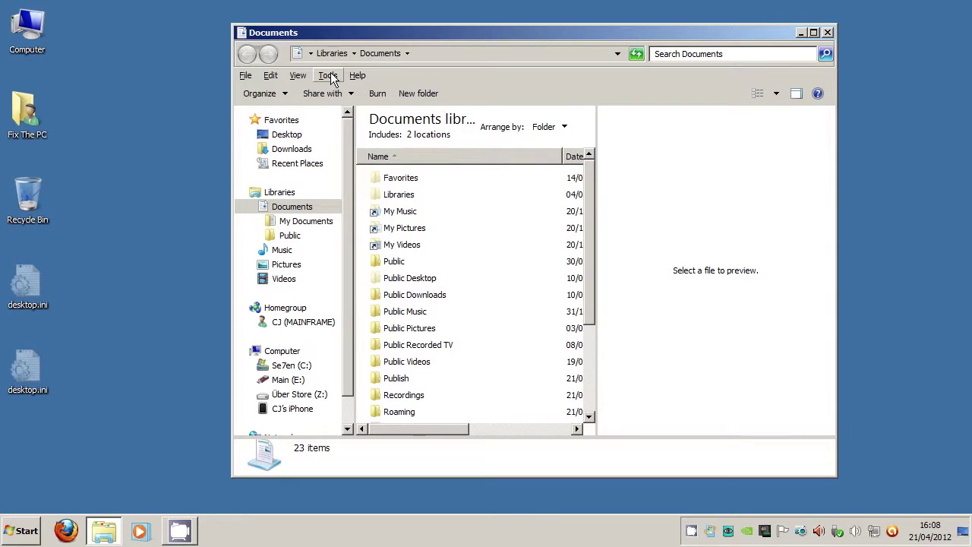
left_click(330, 76)
left_click(350, 137)
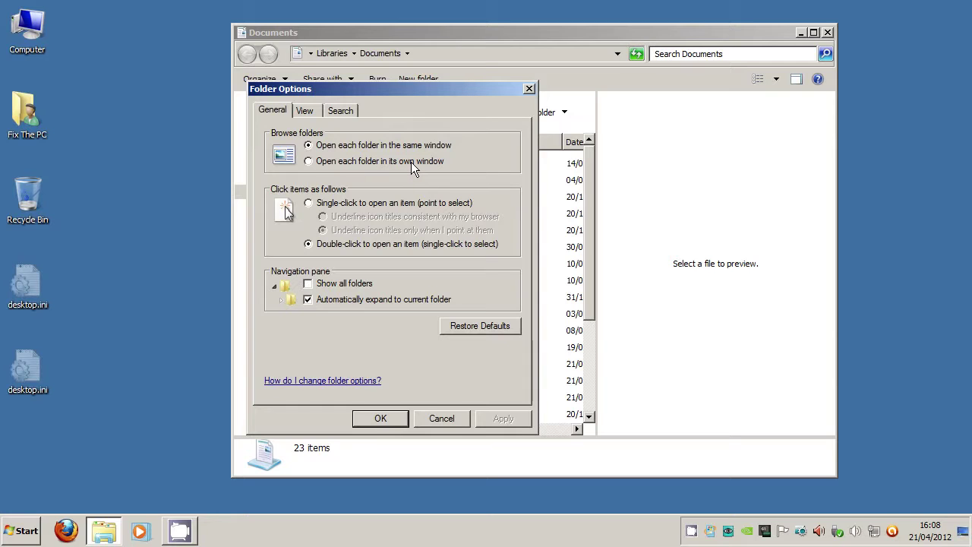
left_click(380, 418)
left_click_drag(319, 33, 273, 41)
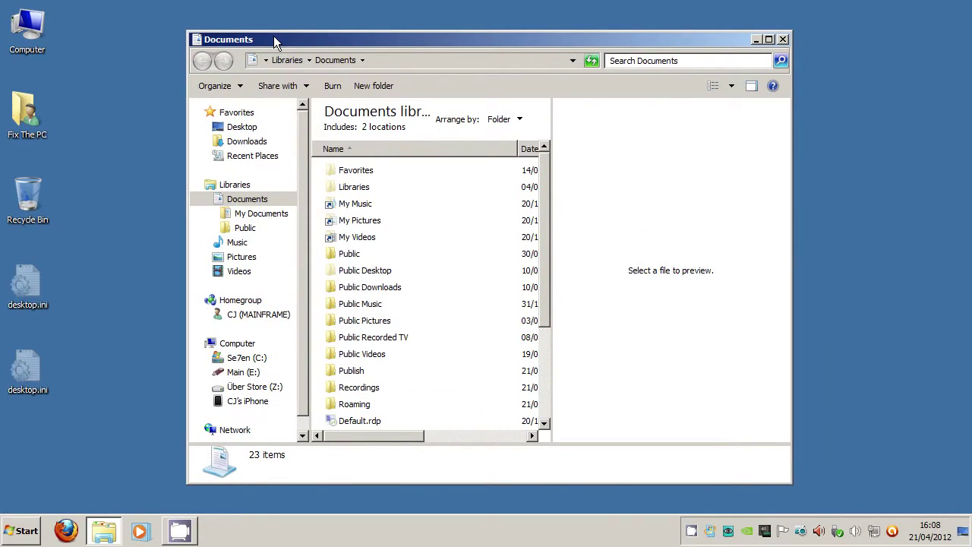
left_click(781, 39)
Reopen the Personalization settings, apply the Windows 7 Aero theme, and close the window
right_click(348, 204)
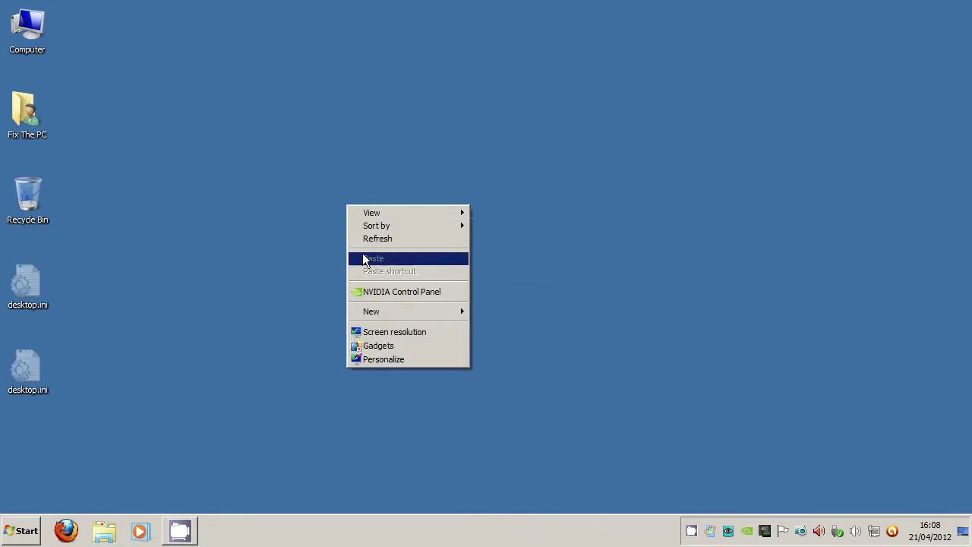
left_click(382, 359)
left_click_drag(765, 272, 764, 179)
left_click(449, 249)
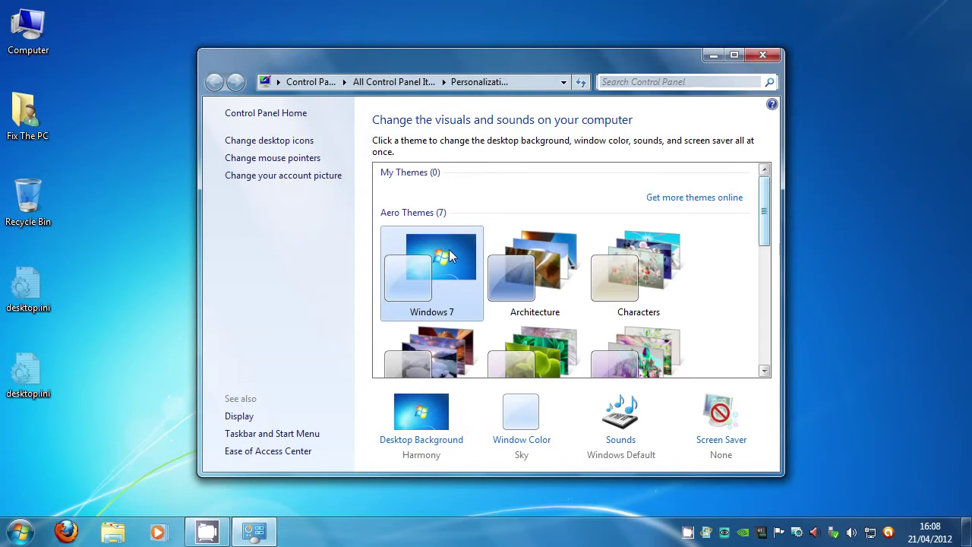
left_click(773, 58)
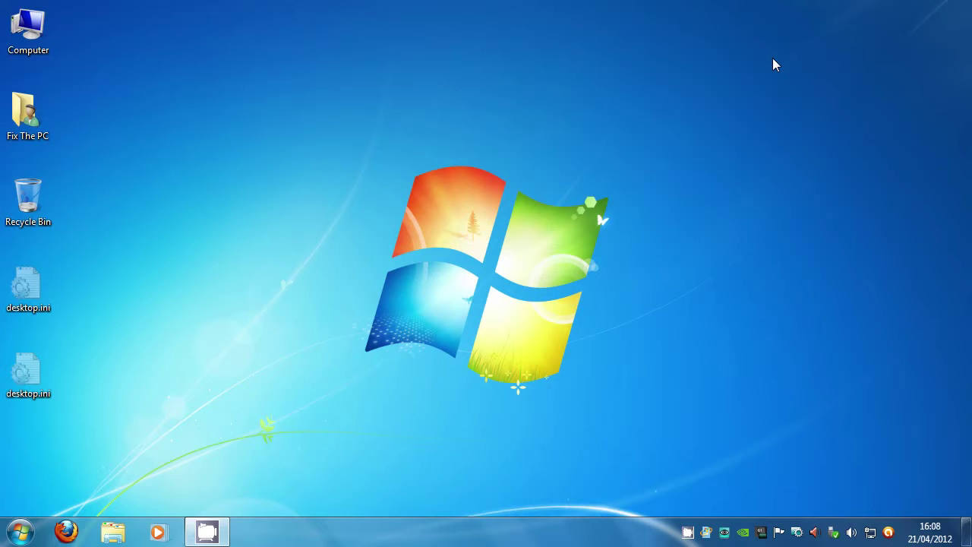